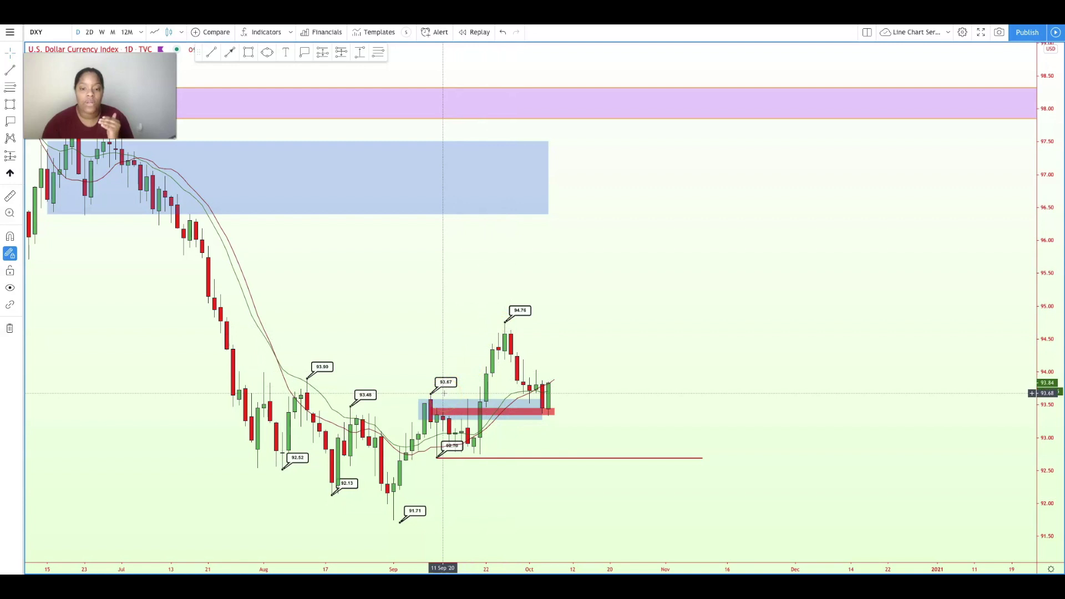
Select the red 92.70 line and the zone rectangle, then show DXY on monthly candles
left_click(453, 366)
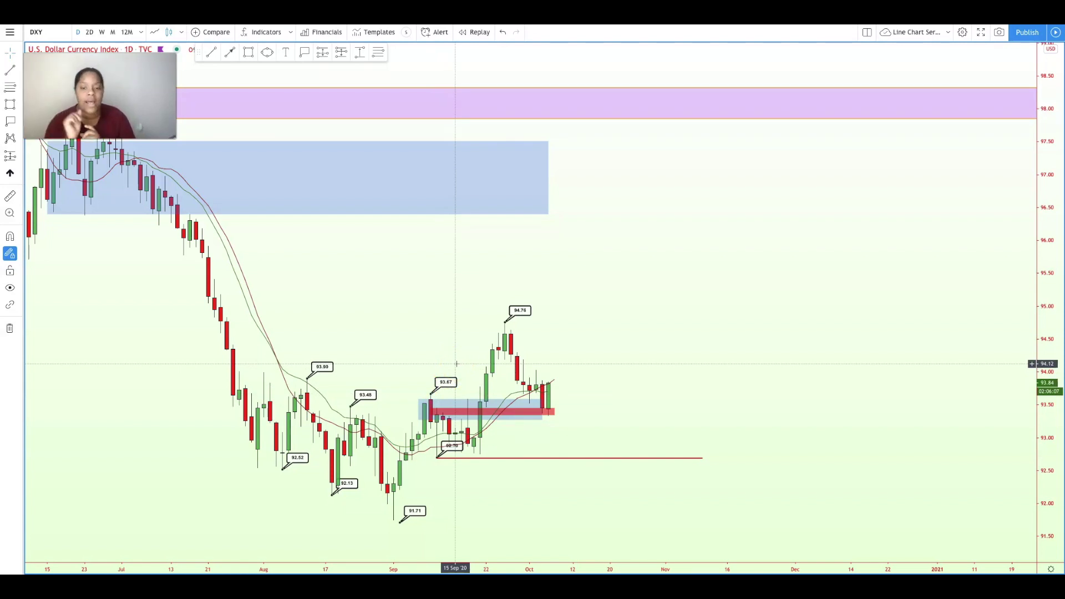
left_click(443, 456)
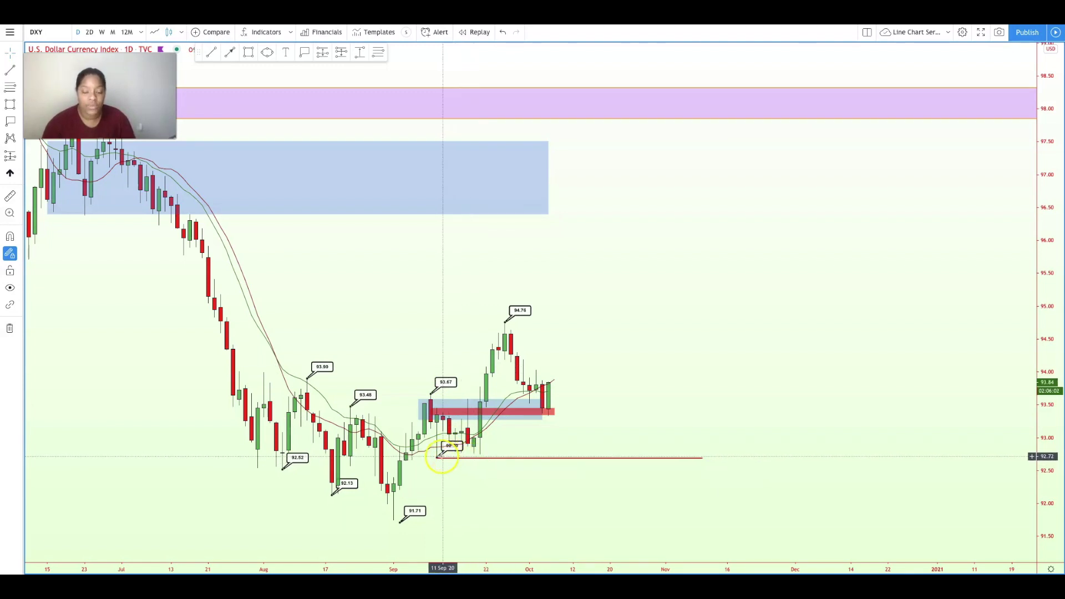
left_click(549, 462)
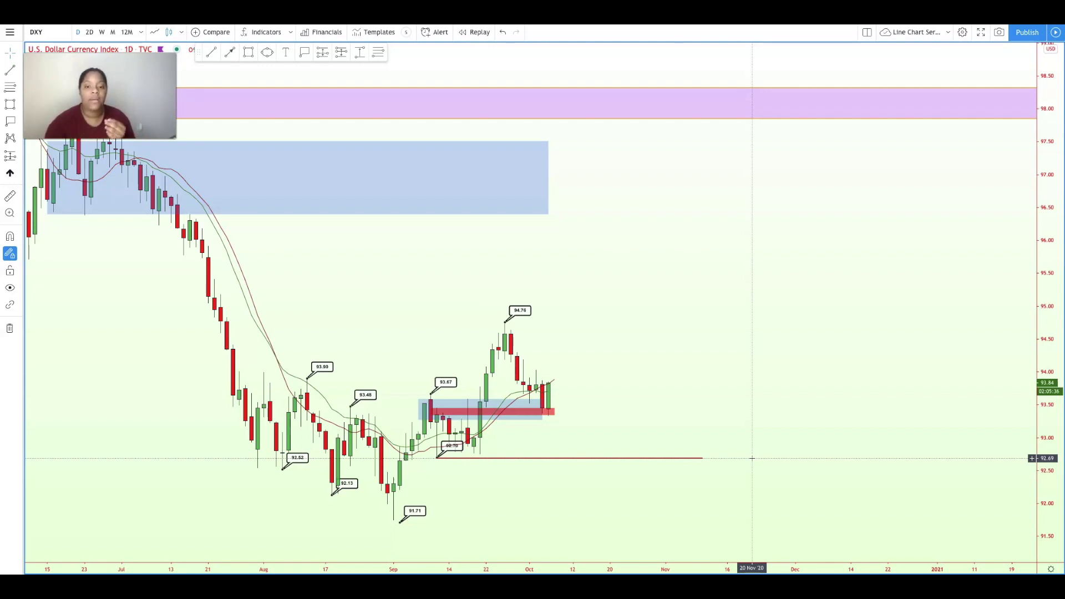
left_click(440, 460)
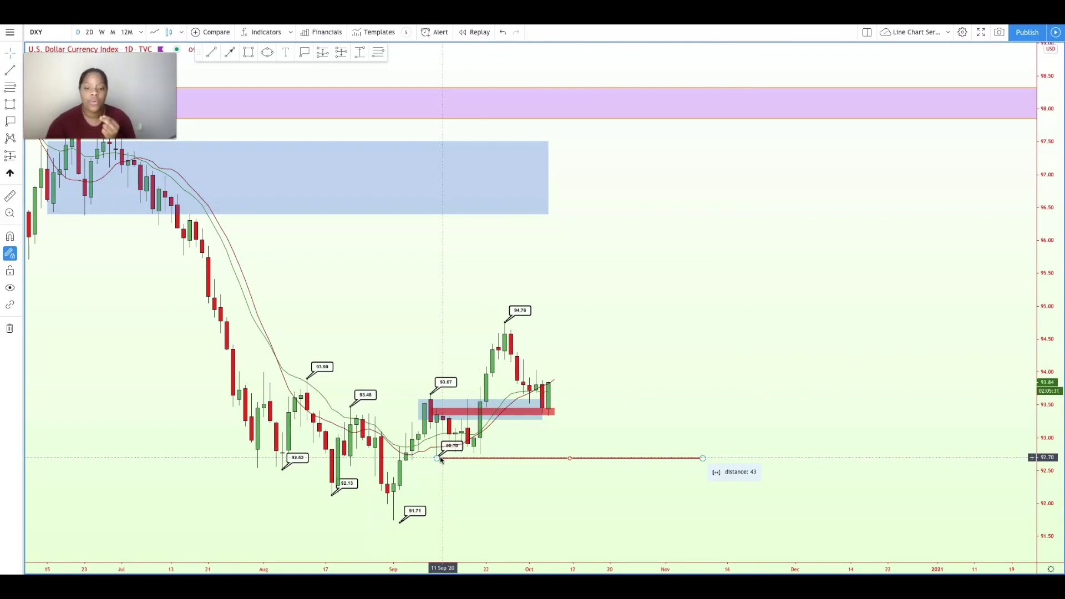
left_click(438, 424)
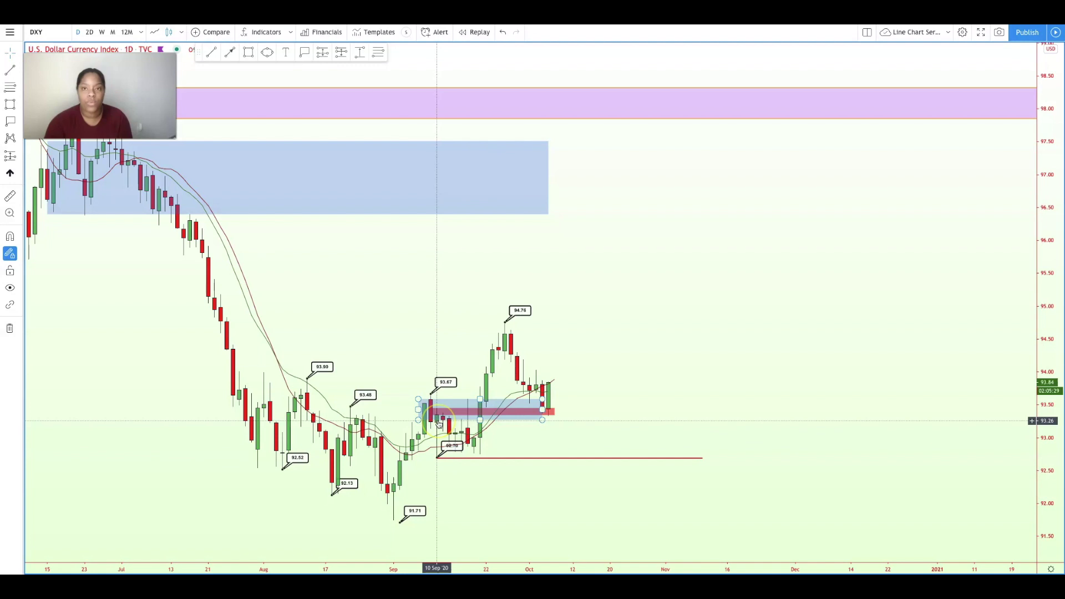
left_click(529, 432)
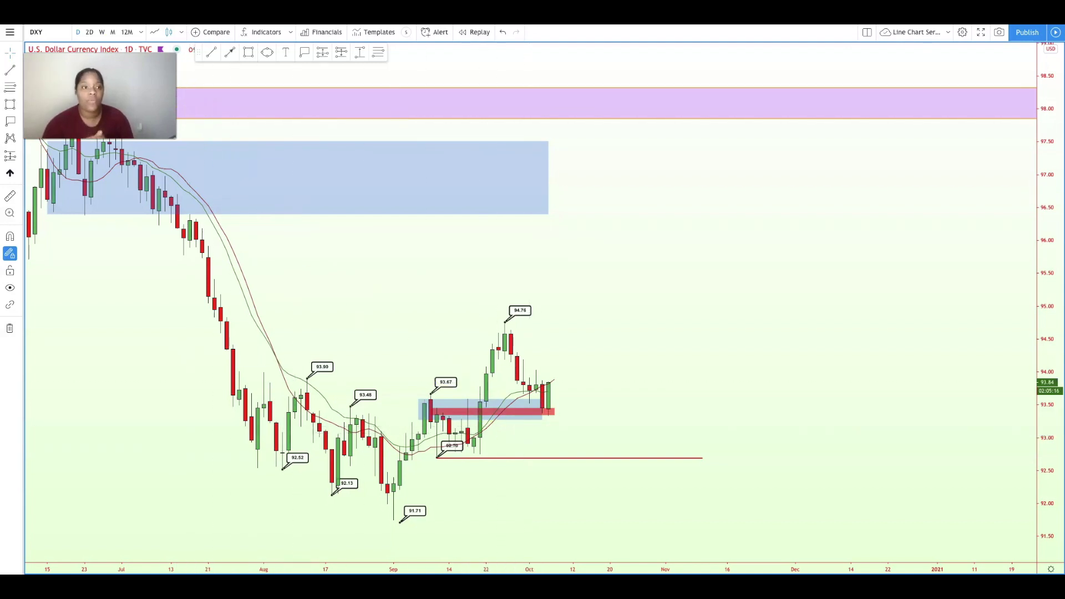
left_click(111, 33)
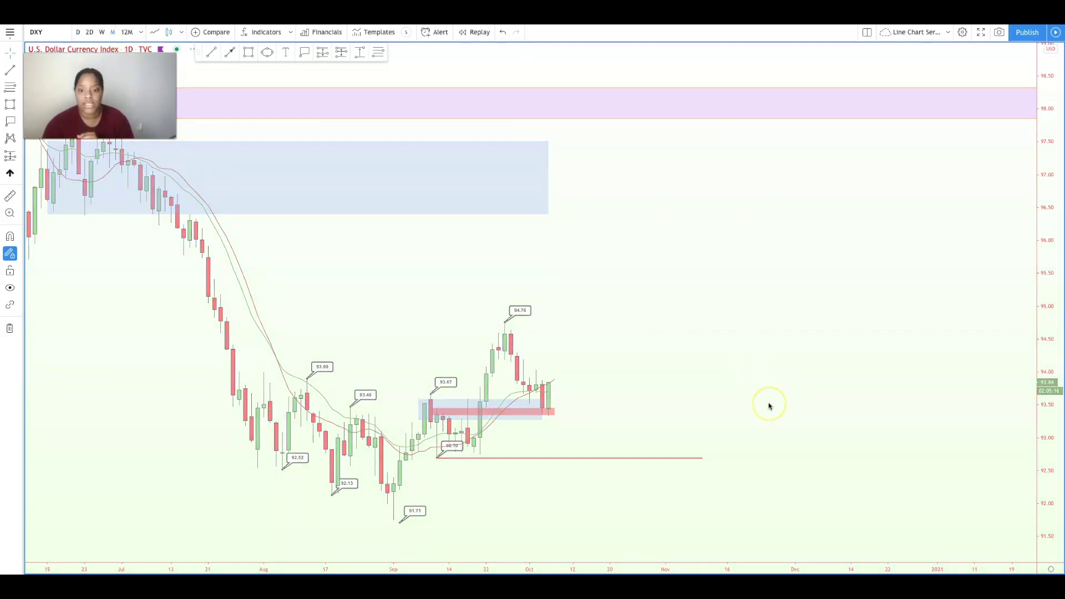
Zoom and pan the monthly DXY chart to show 2017–2020 with the purple zone near 98
scroll(563, 392, "up", 5)
left_click_drag(563, 392, 673, 404)
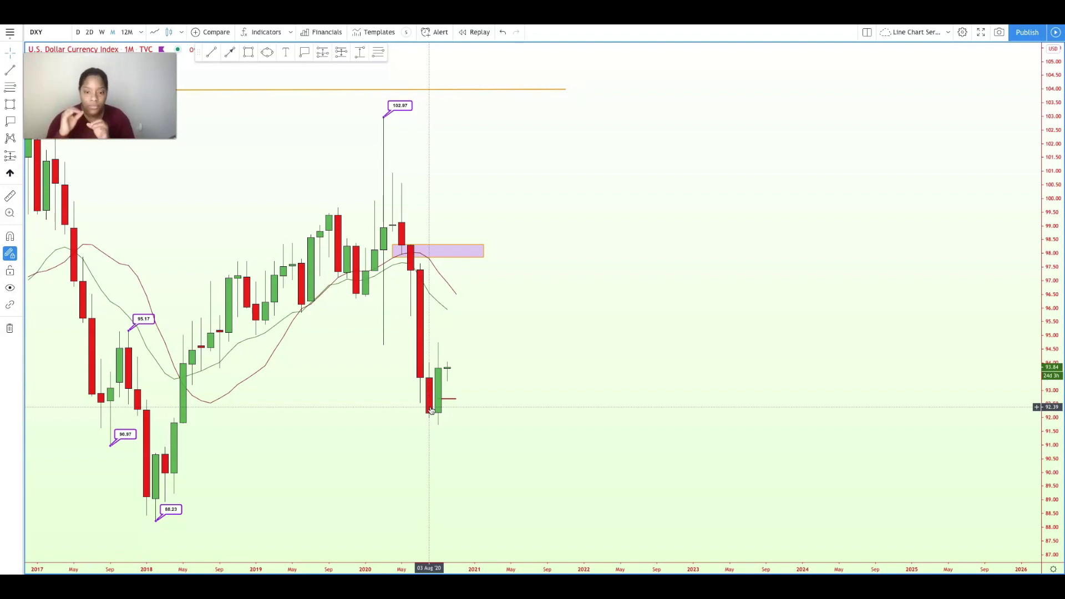
left_click(483, 422)
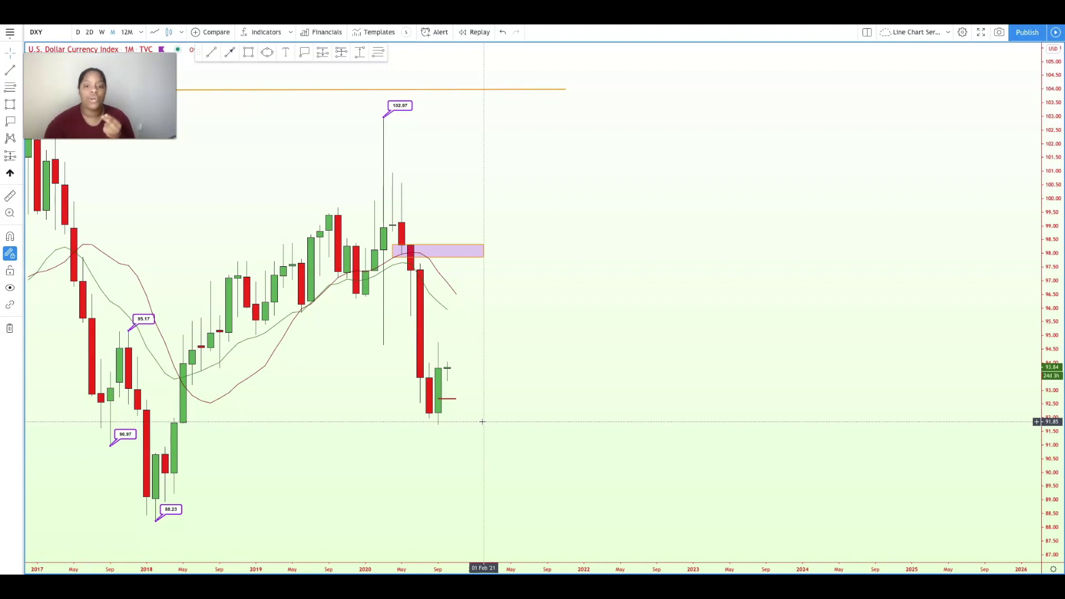
left_click(444, 374)
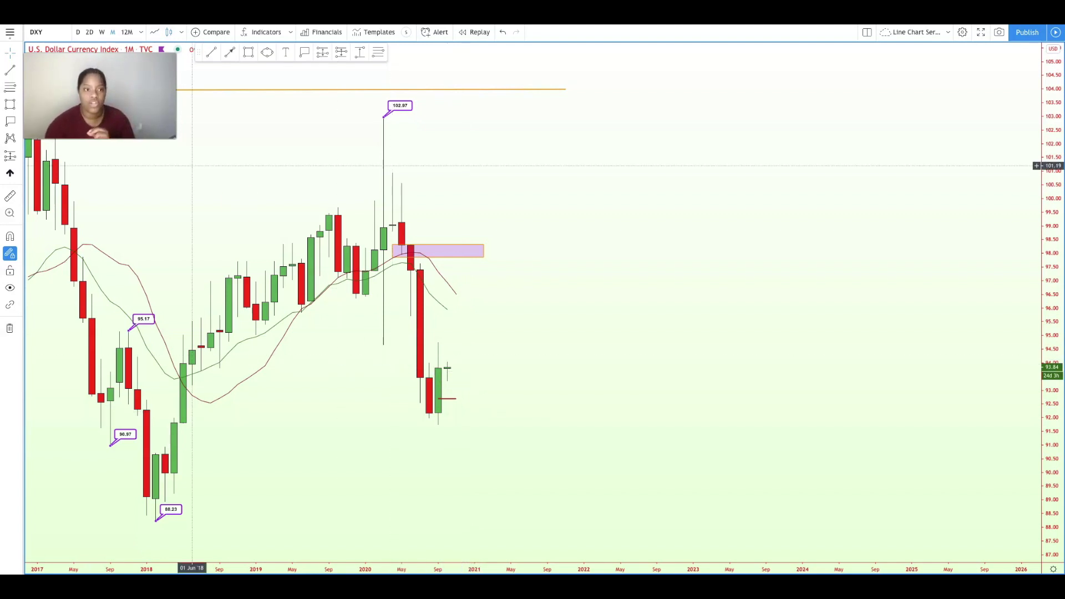
Set the DXY chart back to the daily (D) interval
left_click(77, 33)
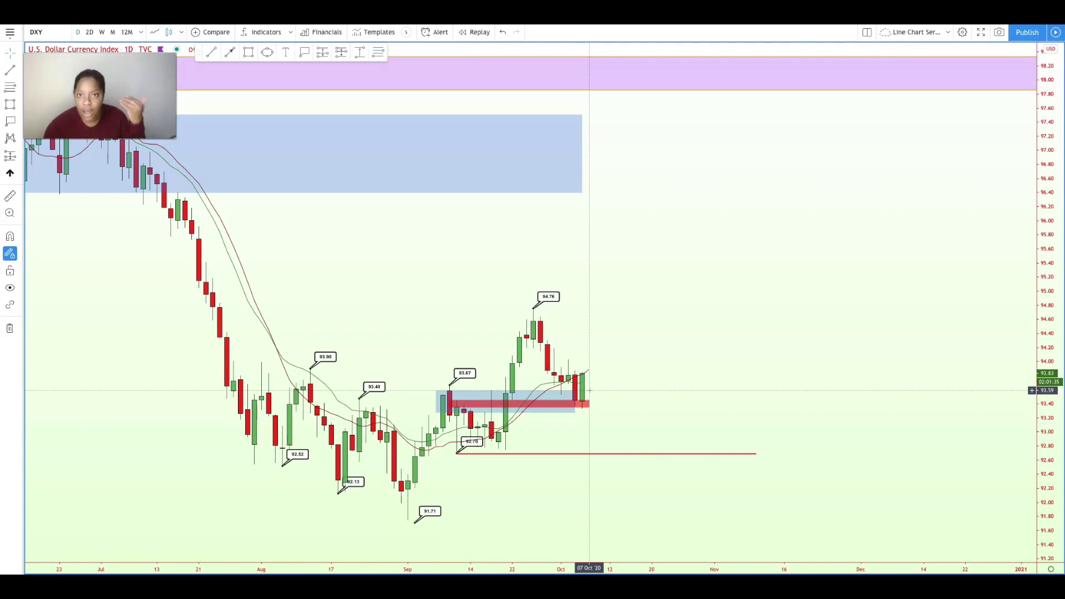
Load the EURUSD daily chart from the watchlist
left_click(585, 361)
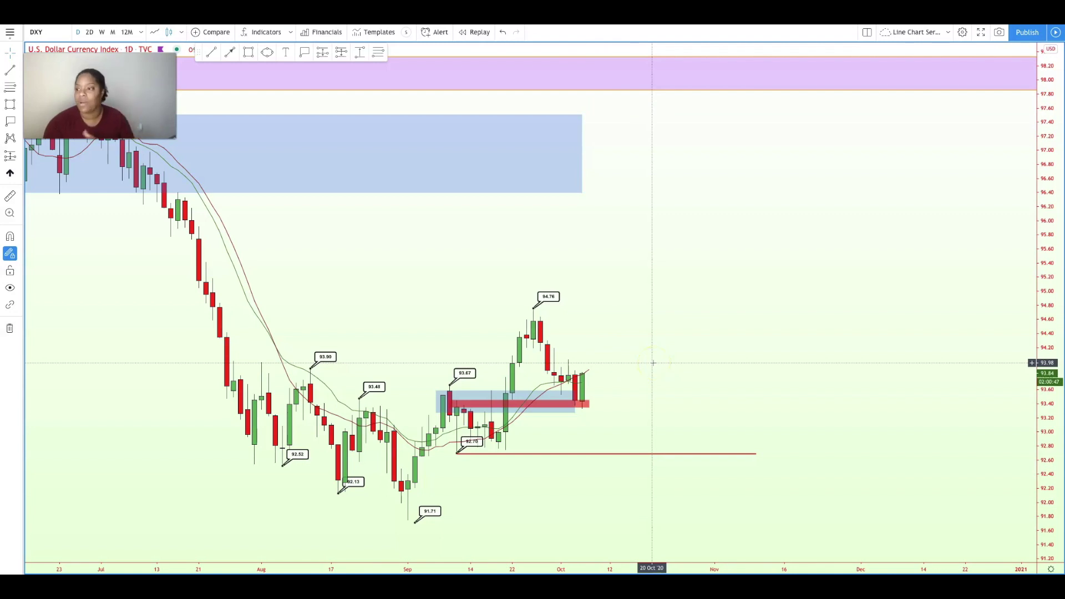
left_click(640, 344)
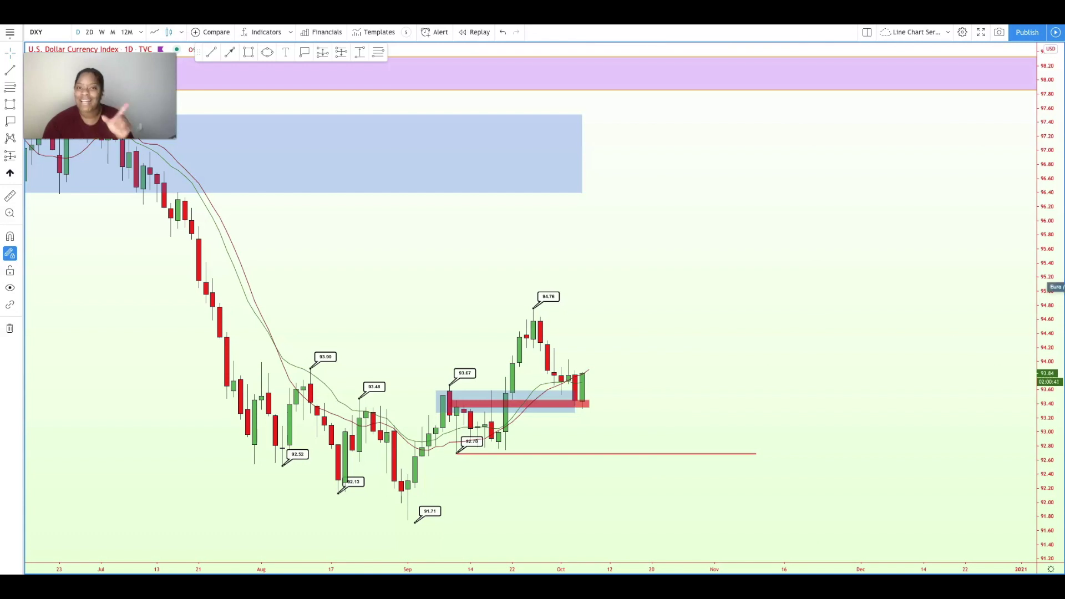
left_click(987, 249)
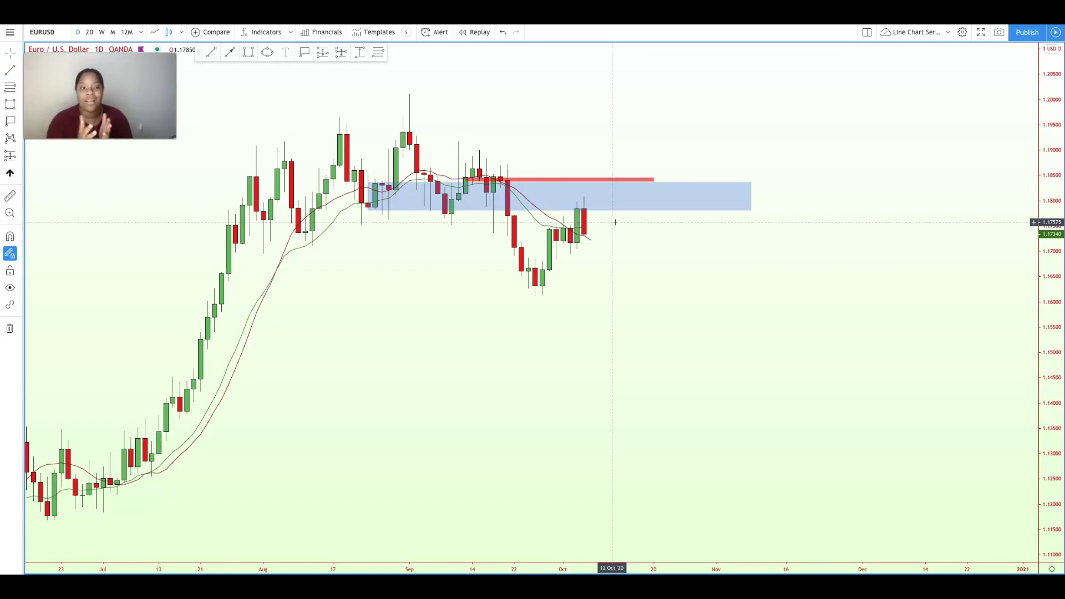
left_click(594, 209)
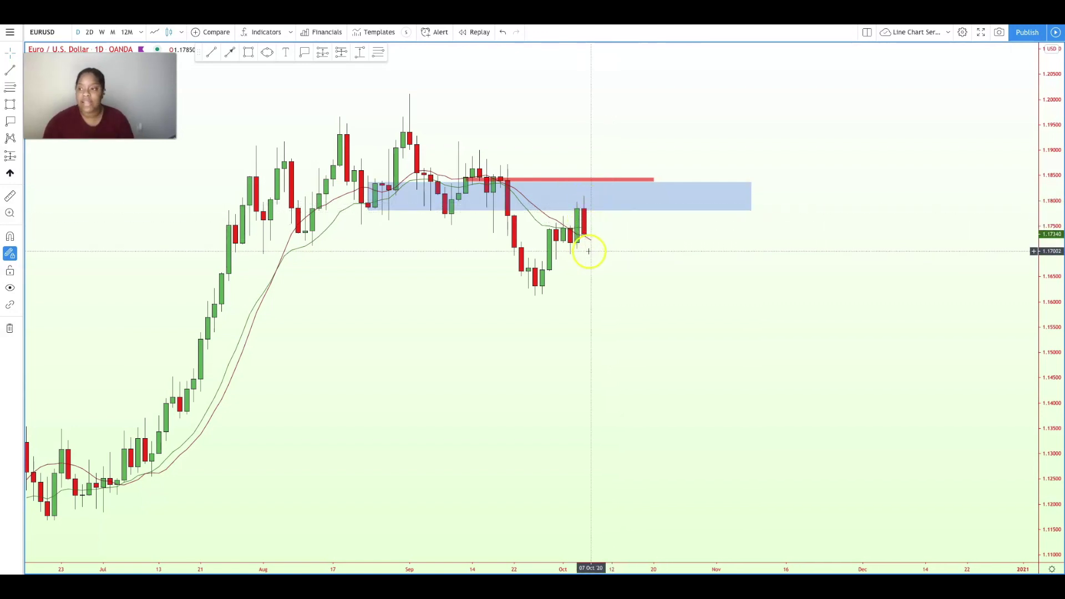
left_click(616, 237)
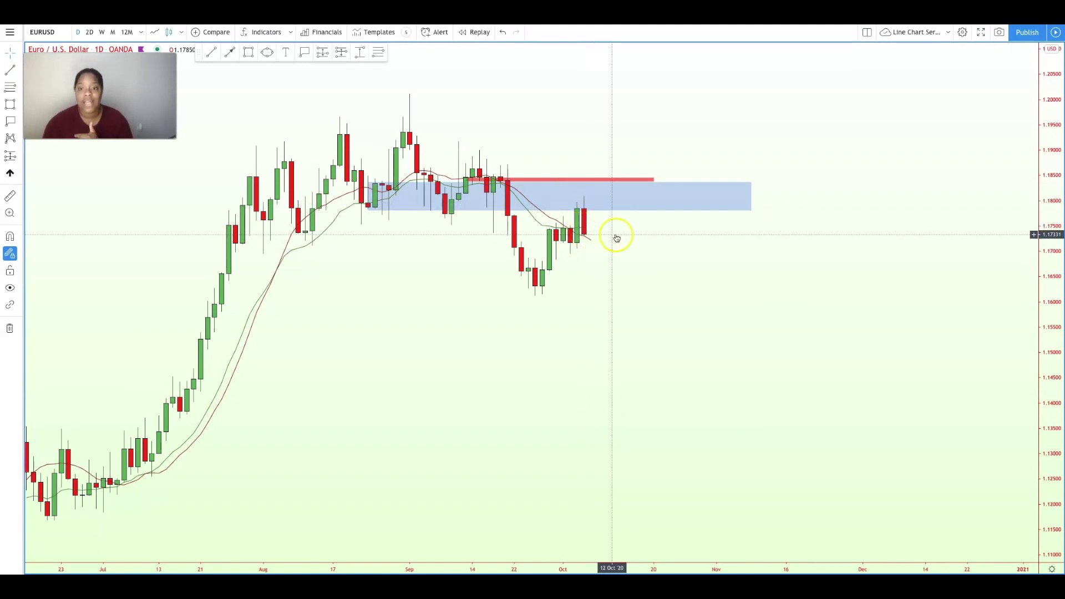
left_click(596, 237)
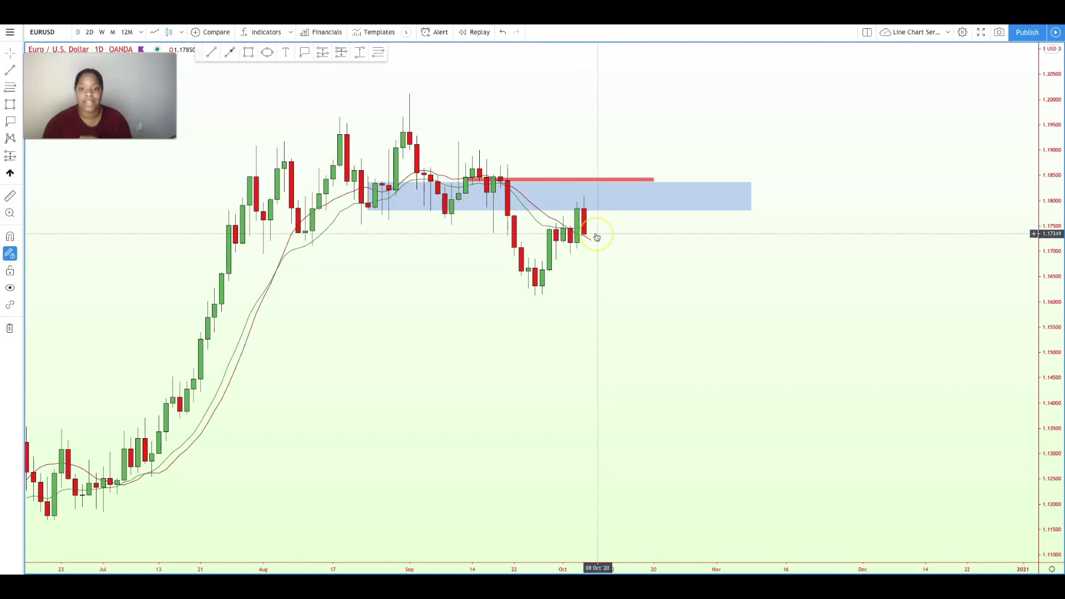
left_click(595, 230)
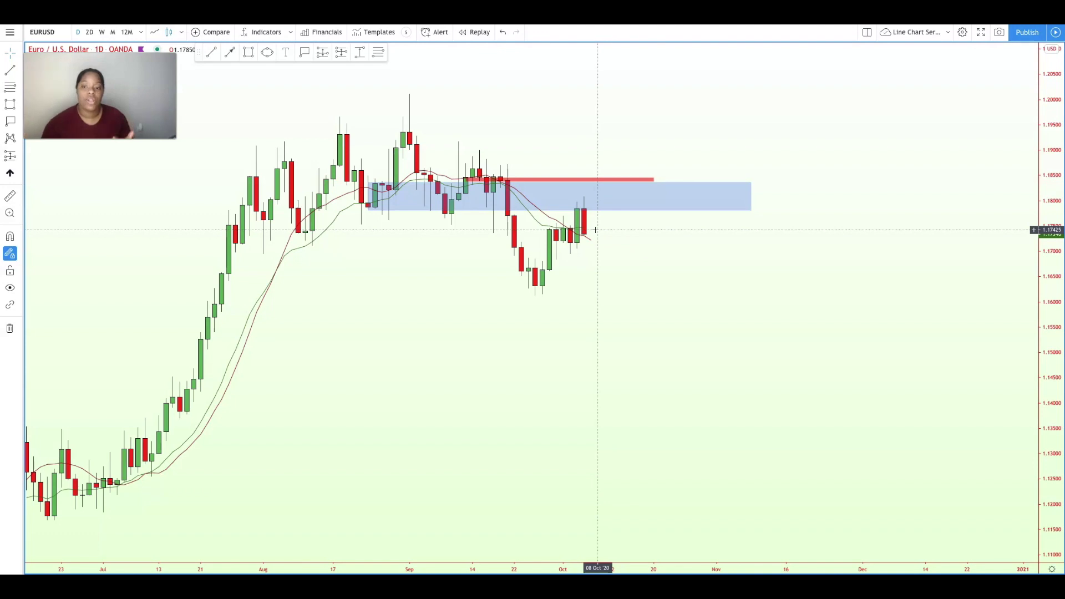
left_click(507, 183)
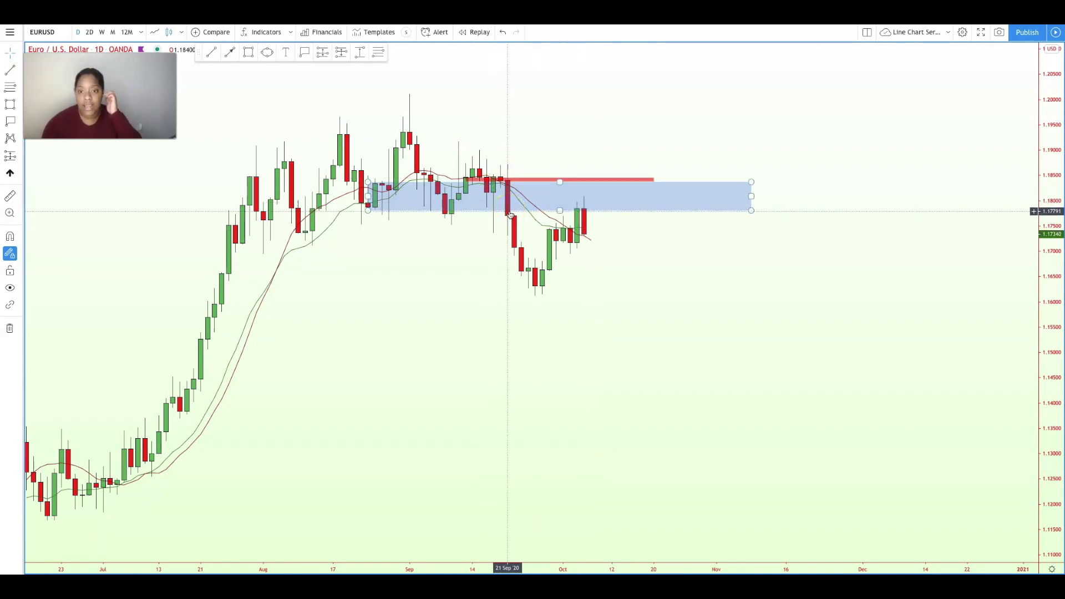
left_click(620, 230)
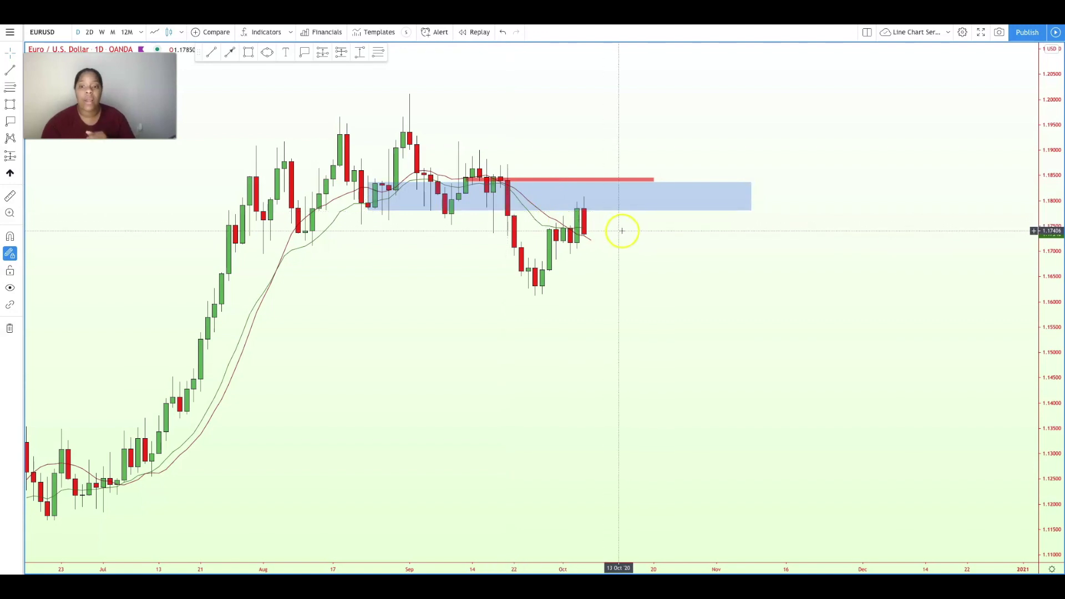
left_click(586, 234)
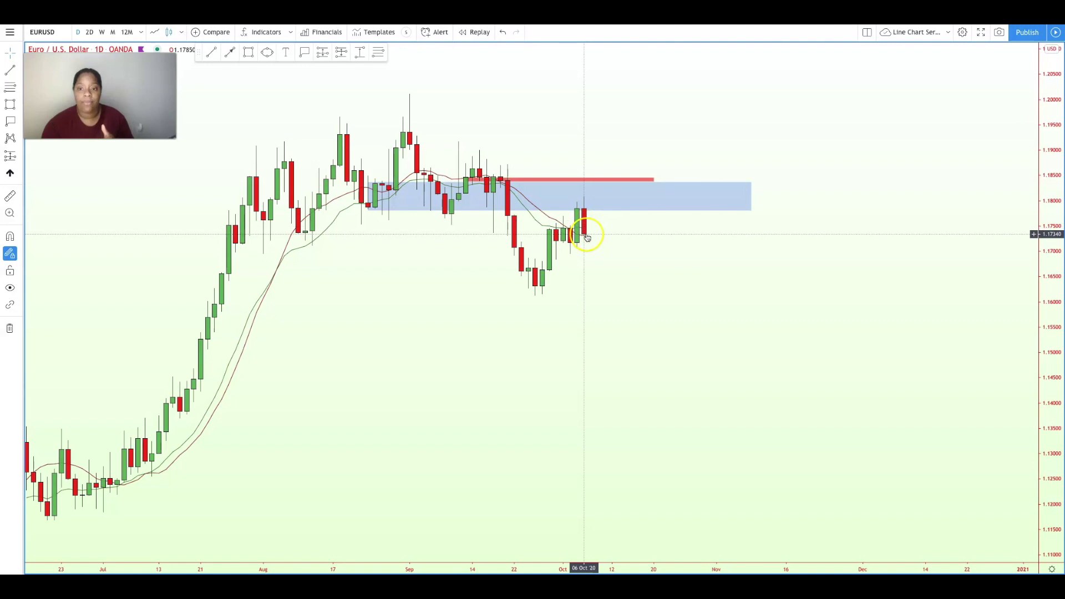
left_click(612, 238)
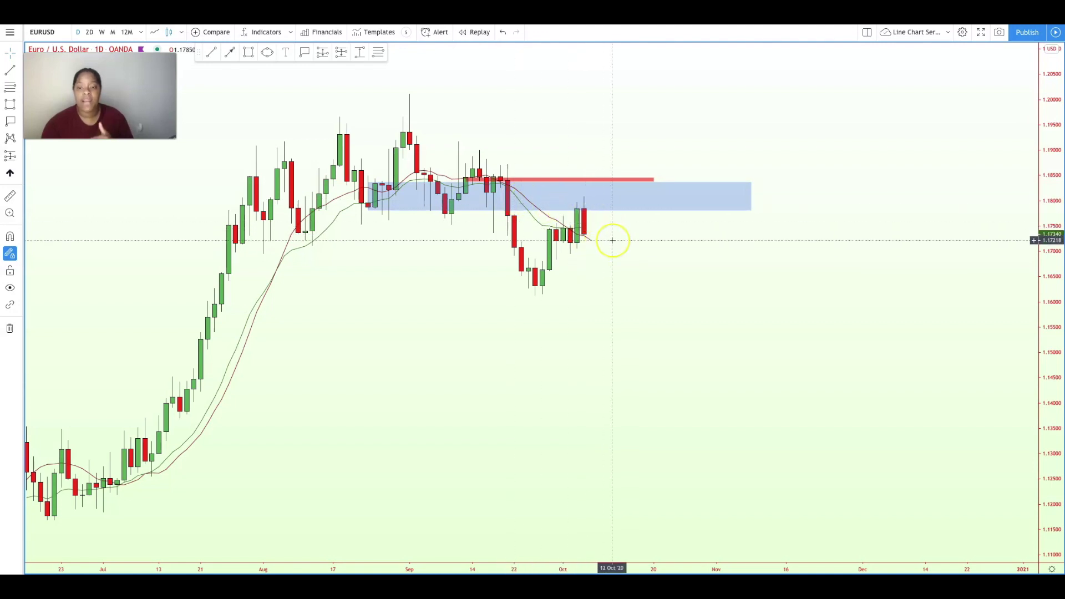
left_click(216, 52)
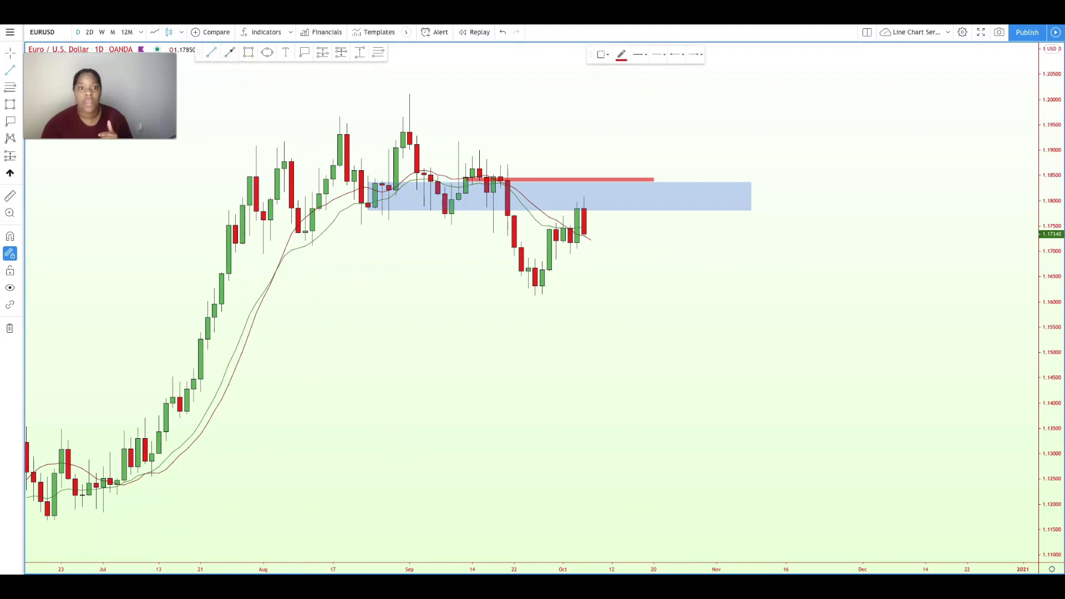
left_click(20, 70)
left_click(55, 166)
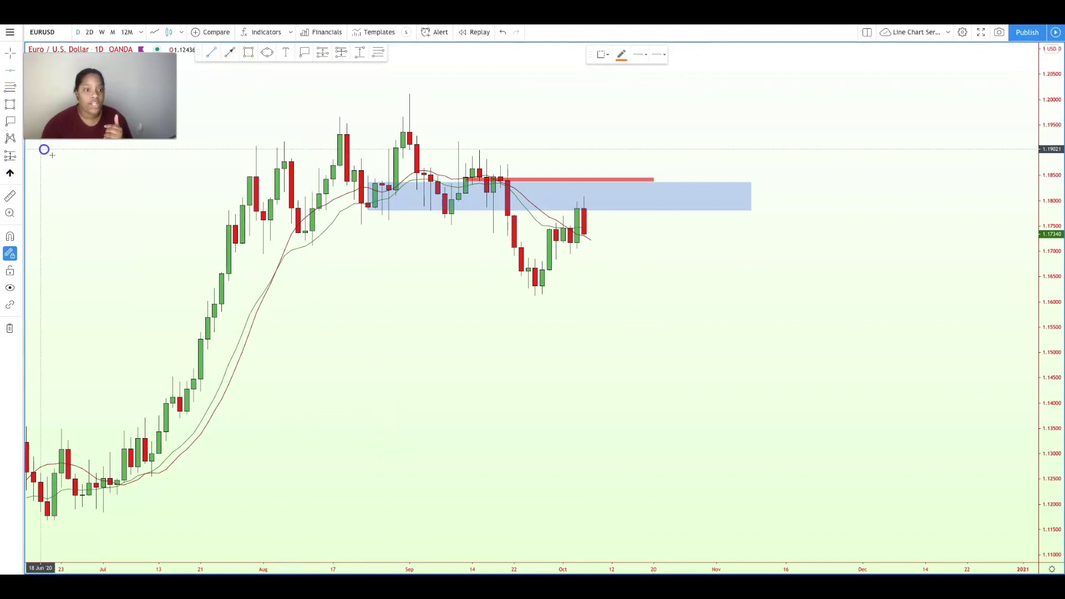
left_click(405, 428)
left_click_drag(405, 427, 360, 428)
left_click(329, 360)
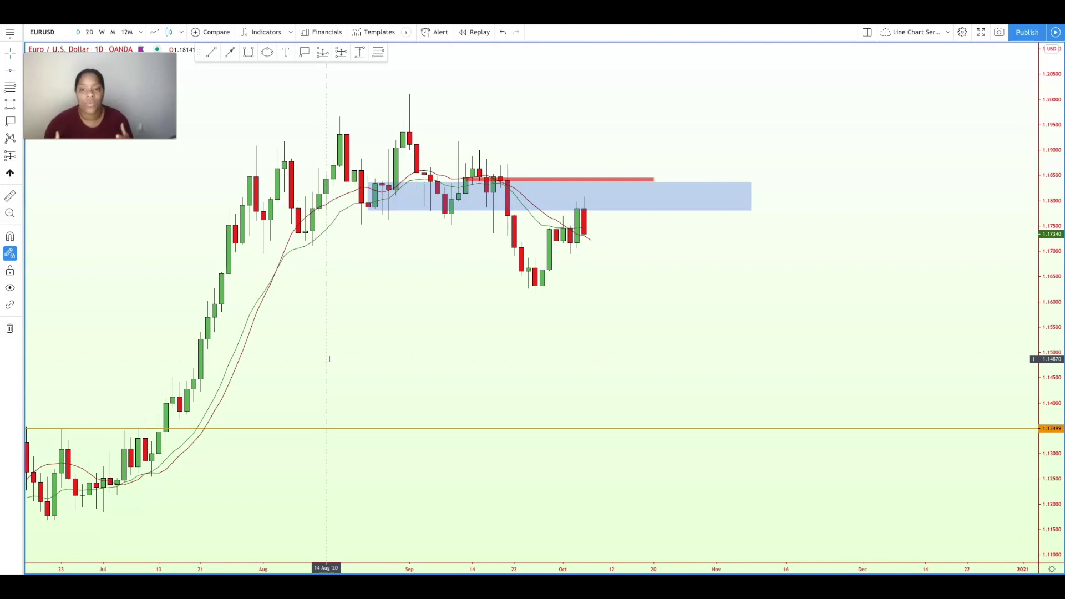
Place Price Note labels at the 1.17518 dip, 1.19181 high and 1.16138 low on EUR/USD
left_click(305, 53)
left_click(452, 224)
left_click(467, 144)
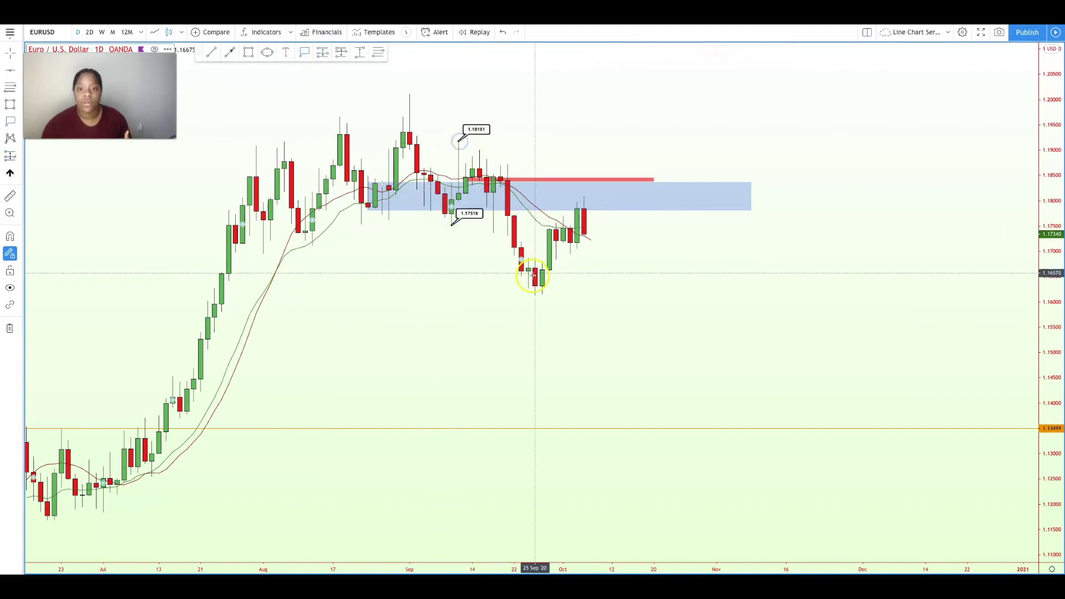
left_click(534, 294)
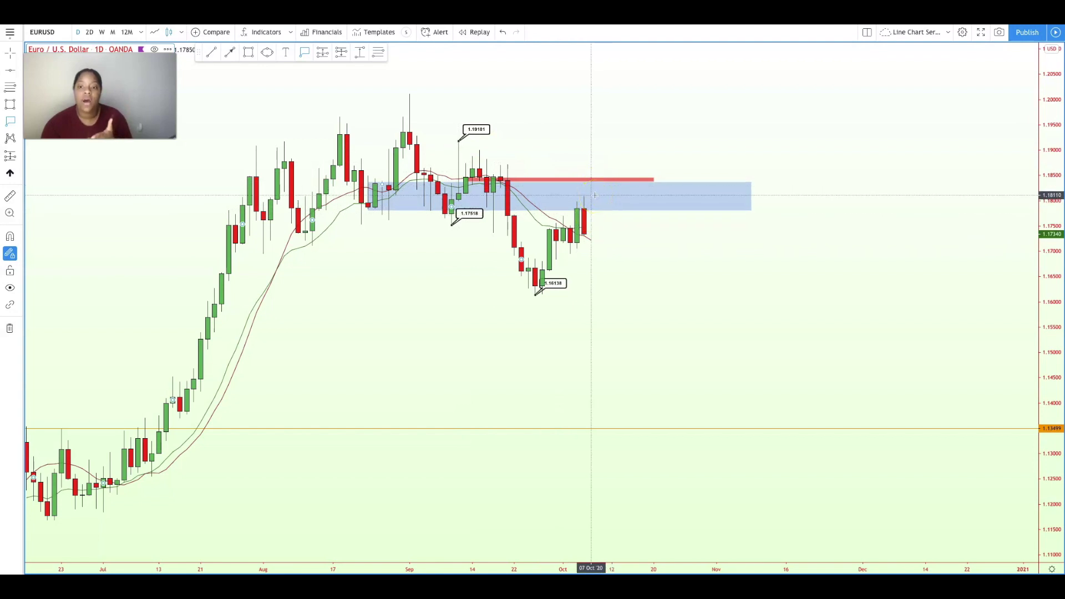
left_click(667, 389)
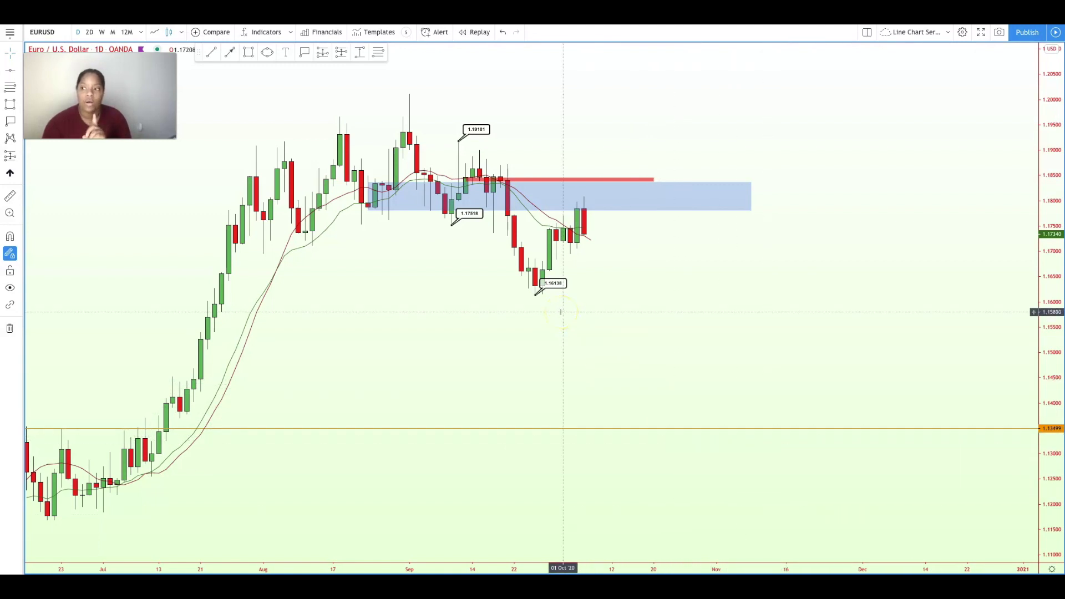
Draw a Fib retracement from the September high to the 1.16138 low, then switch to USD/CHF
left_click_drag(561, 312, 553, 312)
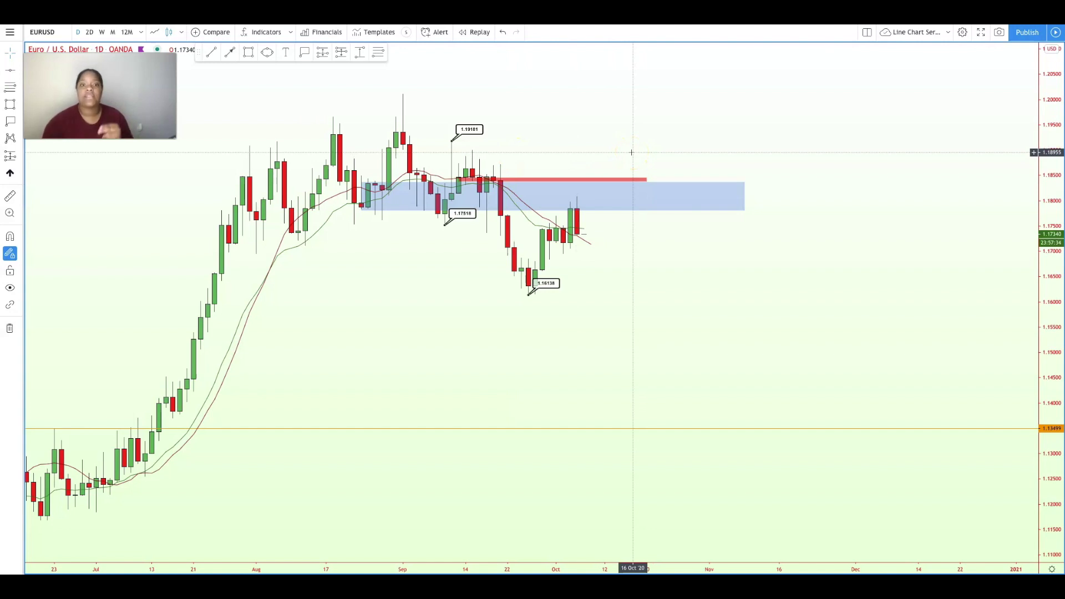
left_click(384, 52)
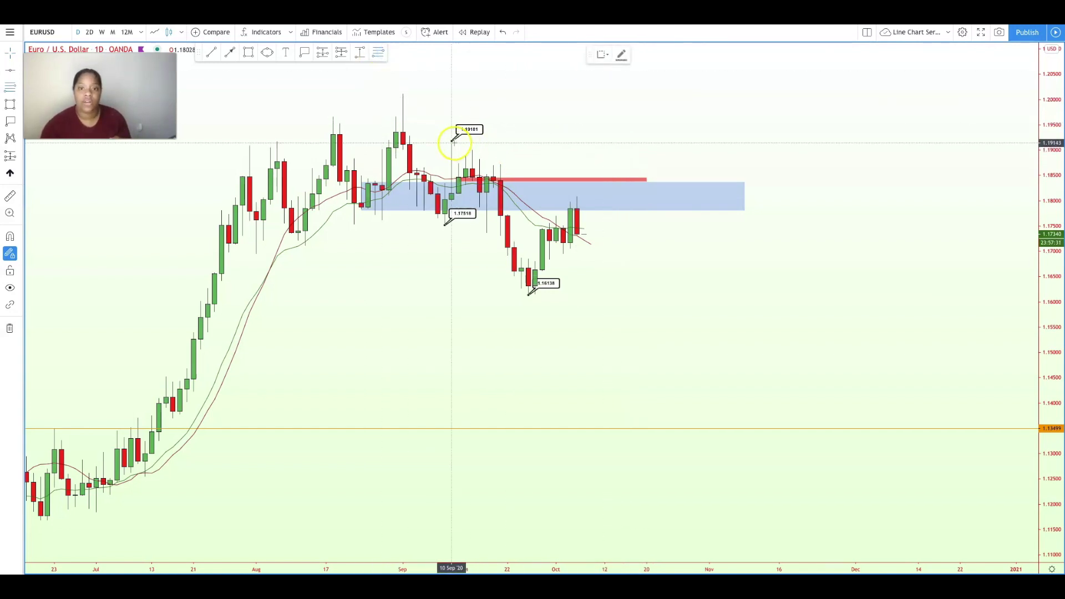
left_click(451, 143)
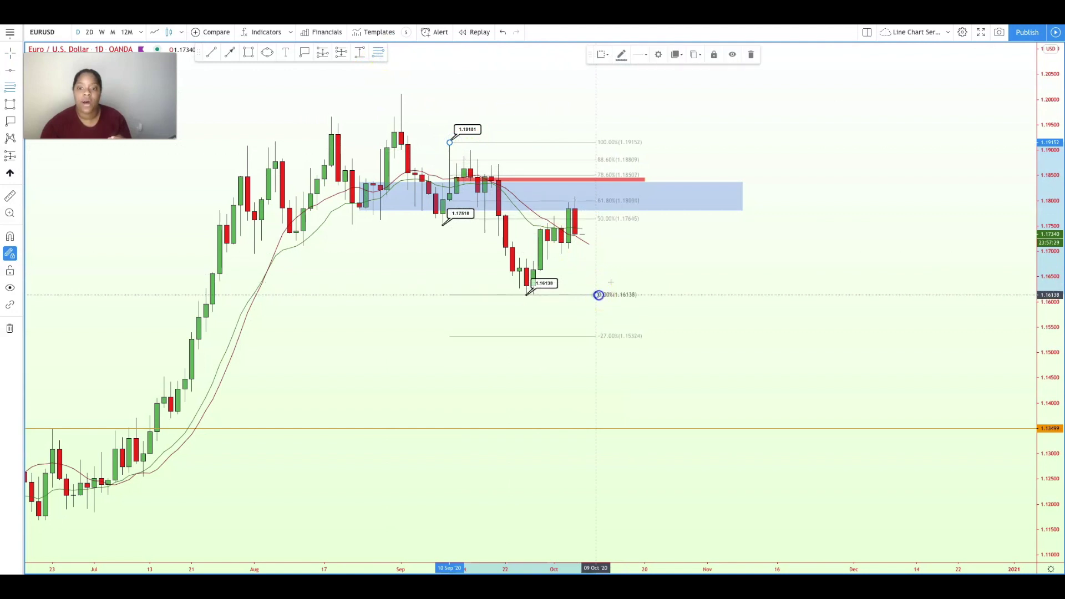
left_click(597, 294)
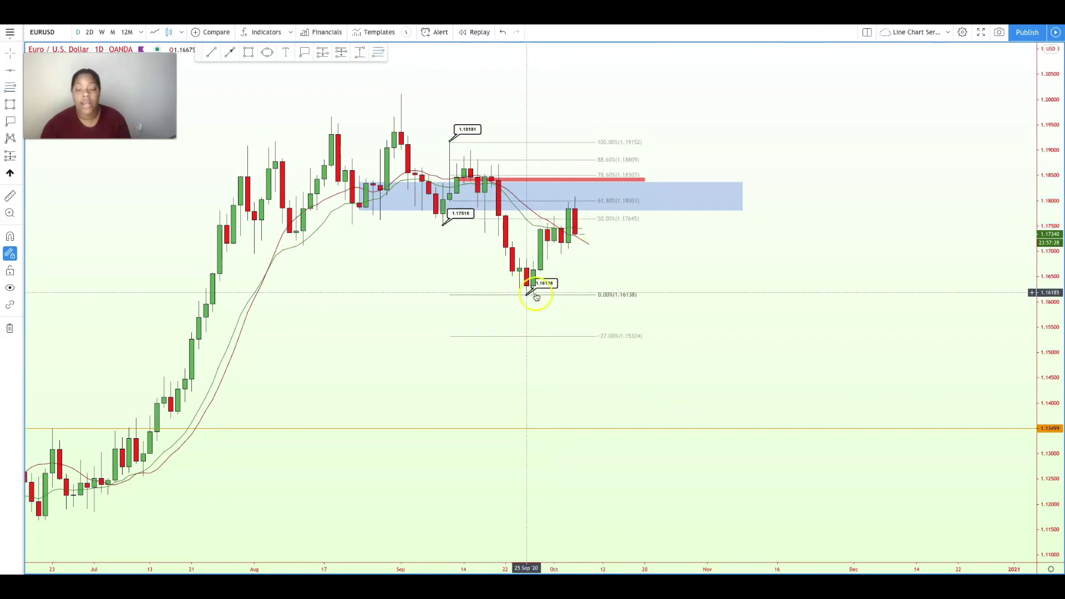
left_click(514, 295)
left_click(531, 296)
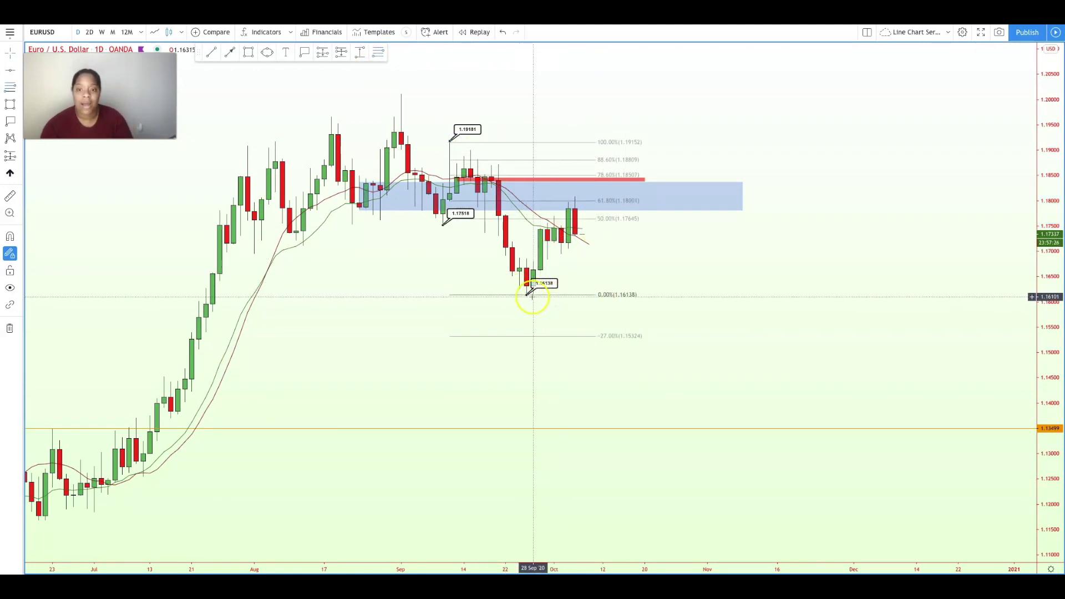
left_click(633, 337)
left_click(787, 195)
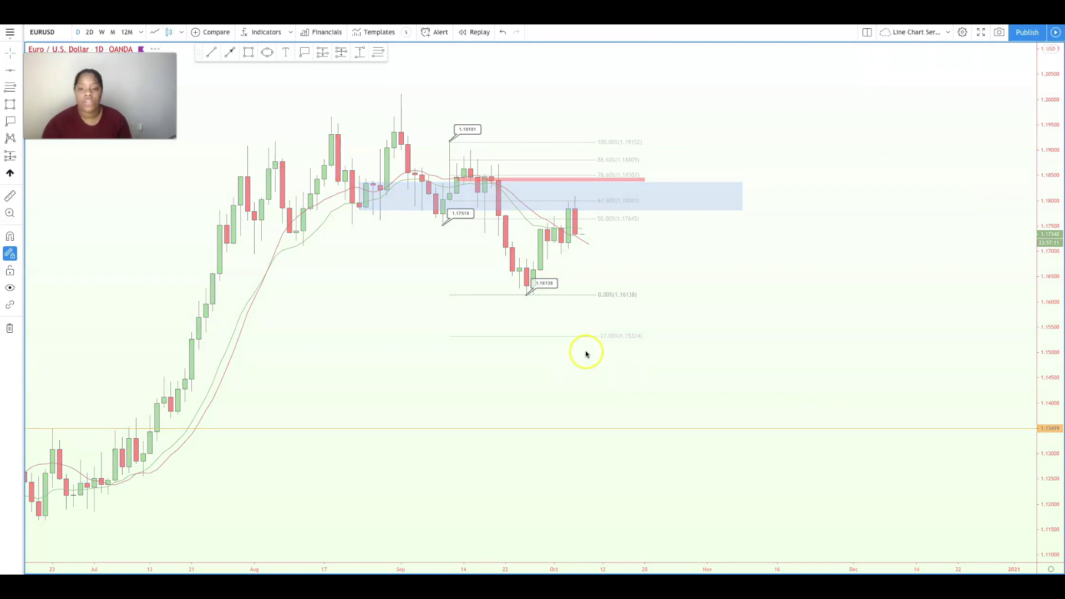
key("Down")
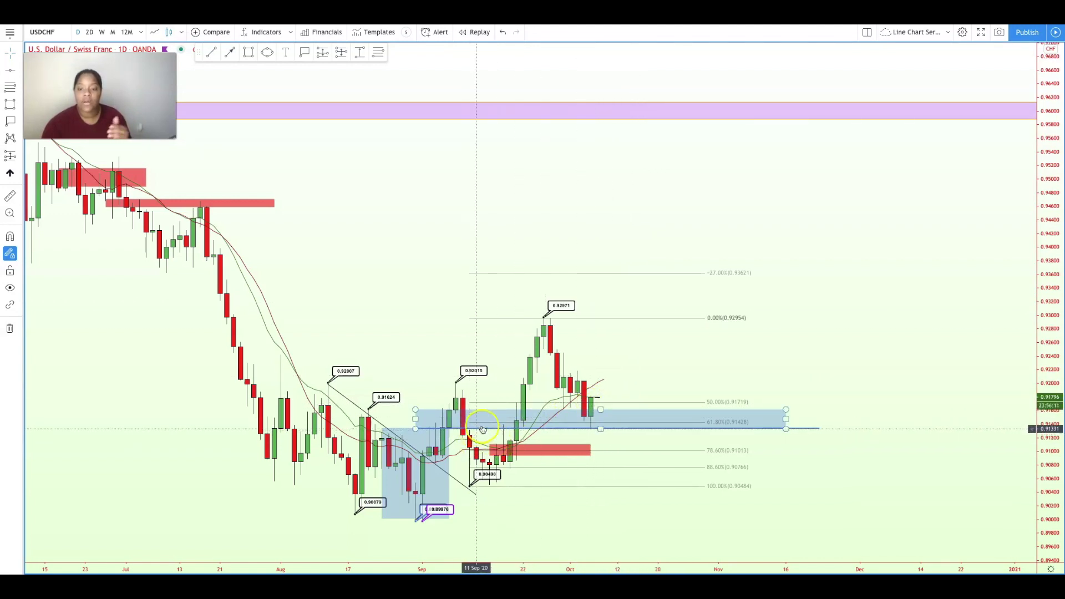
Draw an arrow on USD/CHF from the latest candle up to the -27% Fibonacci level
left_click(598, 408)
left_click(584, 435)
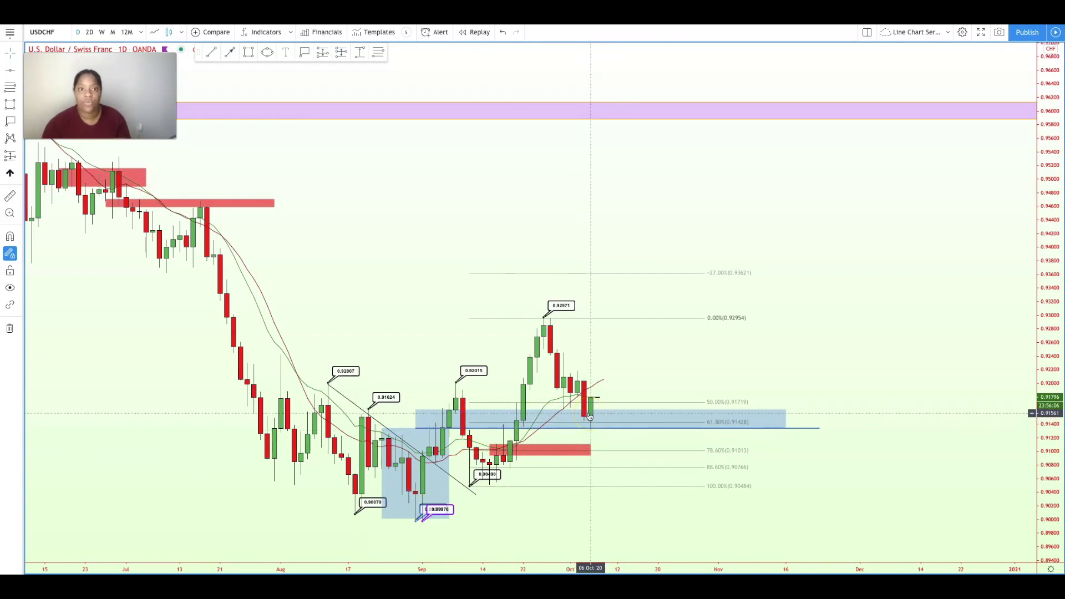
left_click(234, 53)
left_click(598, 410)
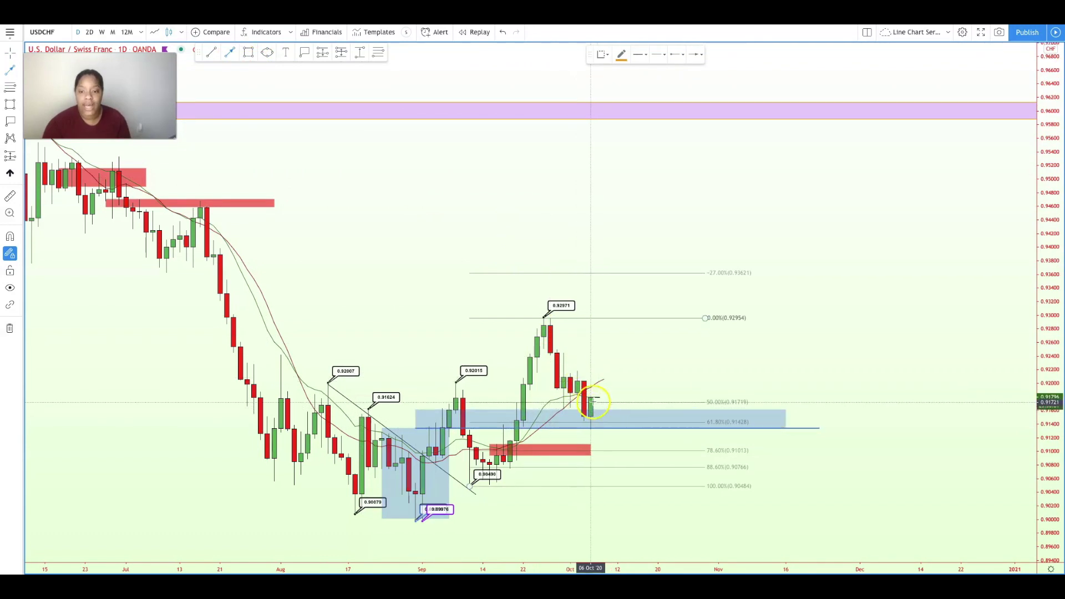
mouse_move(600, 397)
left_mouse_down()
mouse_move(653, 324)
mouse_move(562, 306)
mouse_move(601, 325)
mouse_move(544, 315)
mouse_move(673, 288)
mouse_move(672, 276)
left_mouse_up()
left_click(725, 300)
left_click(709, 296)
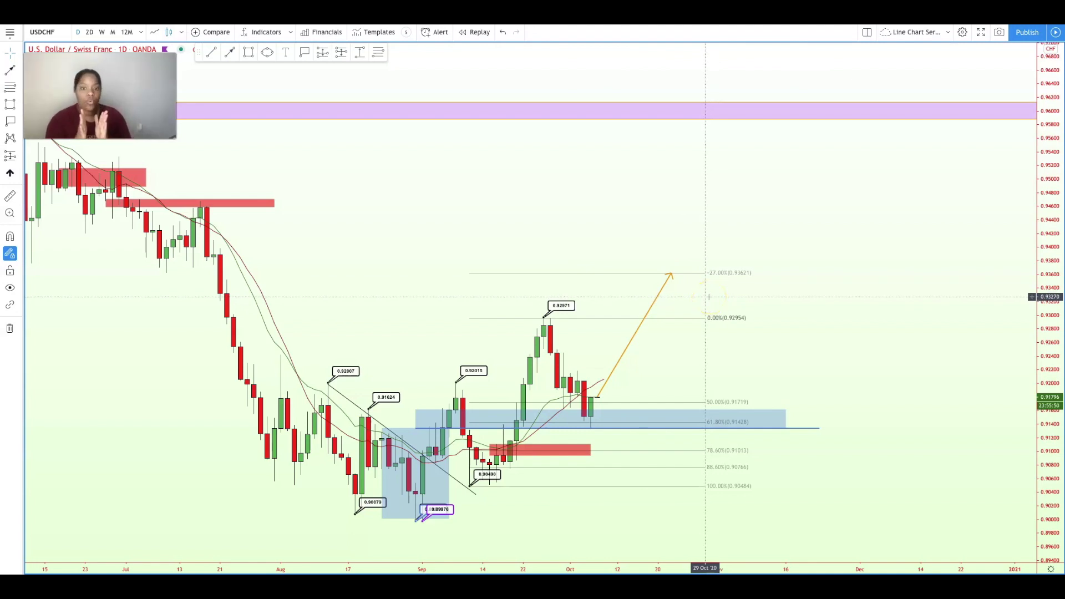
left_click(709, 297)
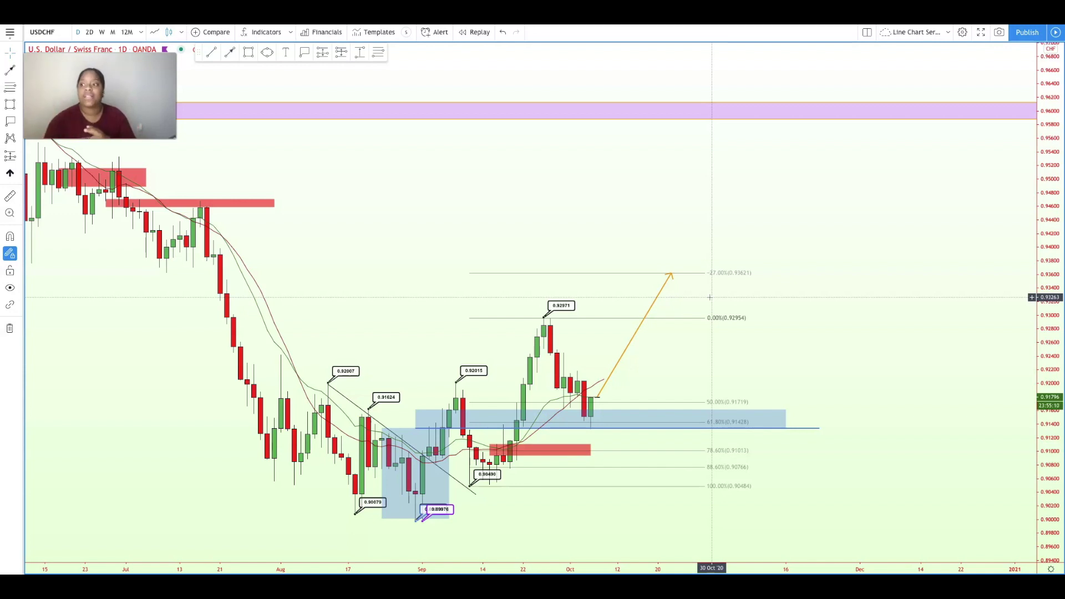
left_click(711, 295)
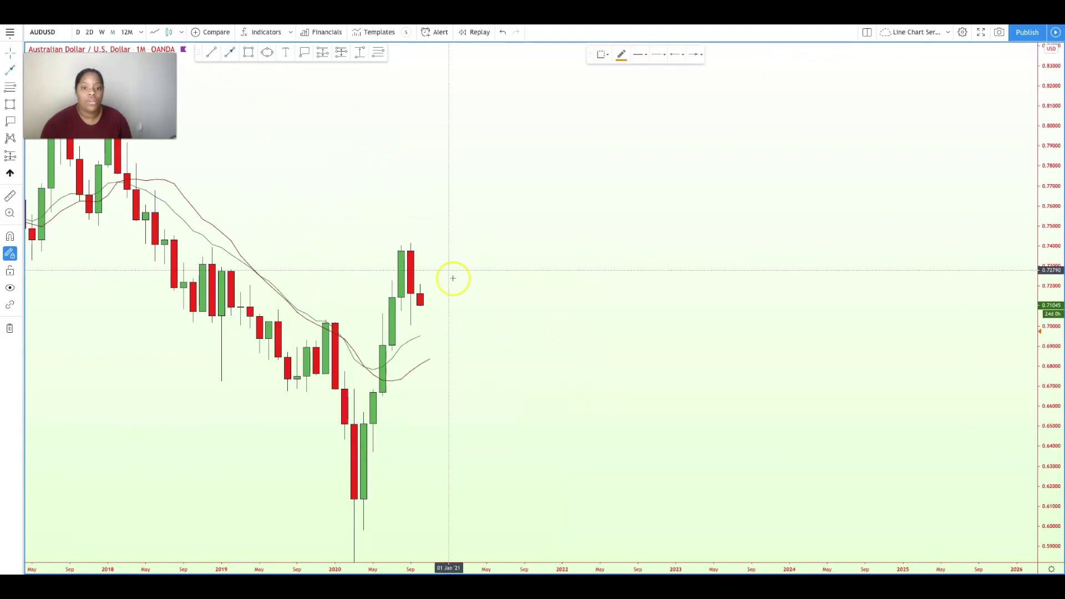
Draw an orange horizontal line near 0.716 on AUD/USD and view it on daily candles
left_click_drag(471, 293, 421, 294)
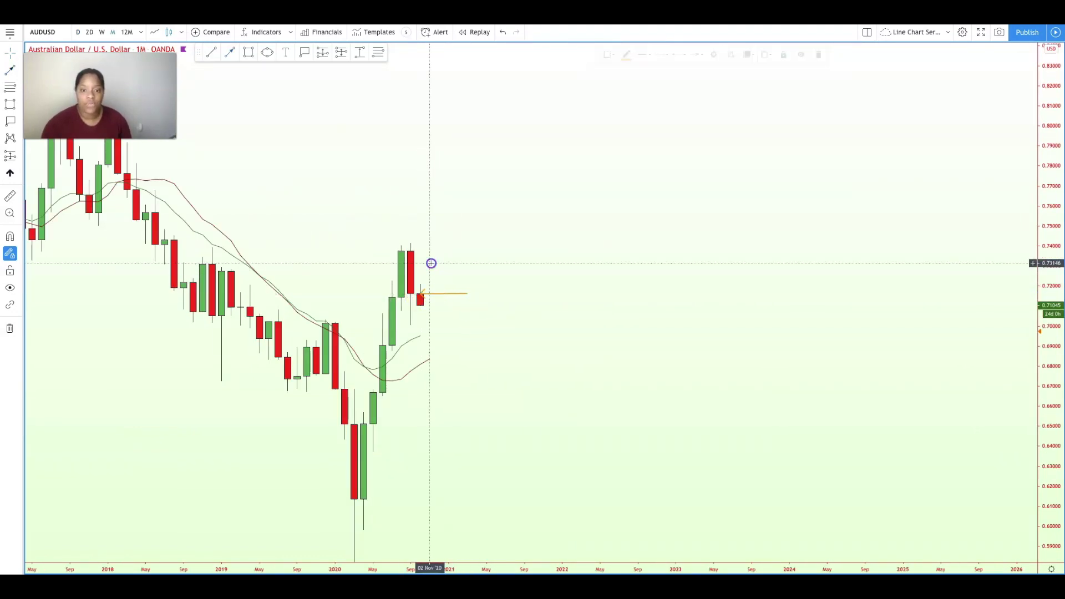
left_click(100, 32)
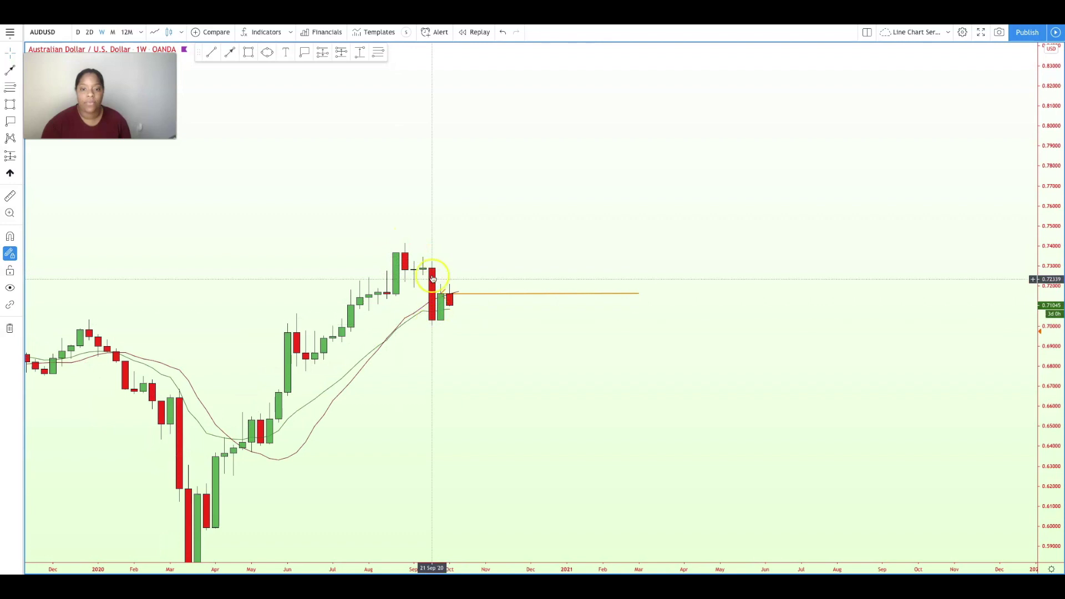
left_click(77, 32)
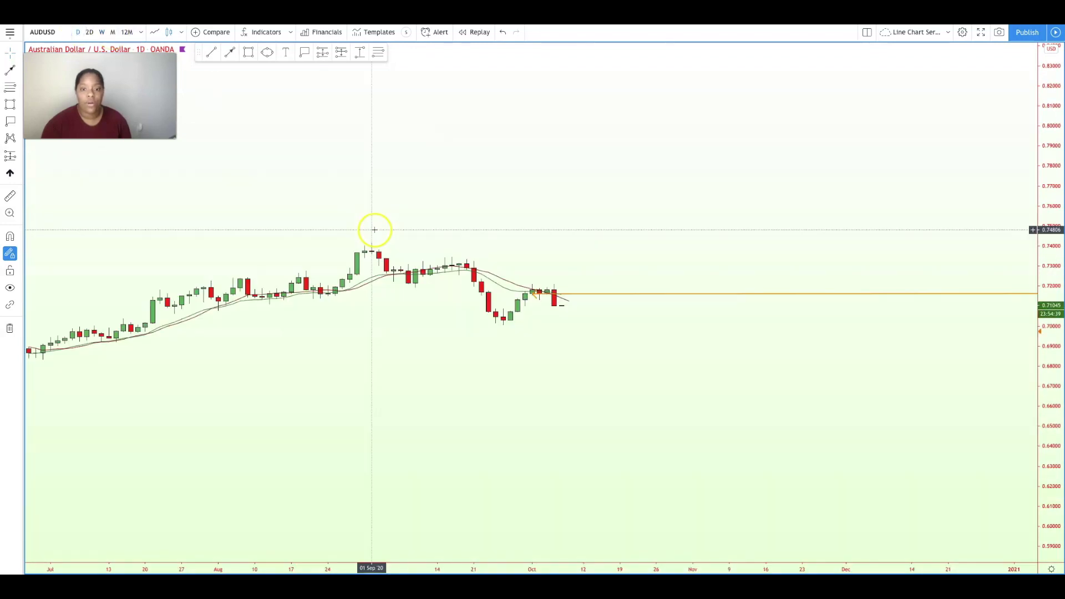
scroll(374, 230, "down", 3)
Label the AUD/USD swing points at 0.74189, 0.70166 and 0.72122 with price notes
left_click_drag(1039, 424, 748, 217)
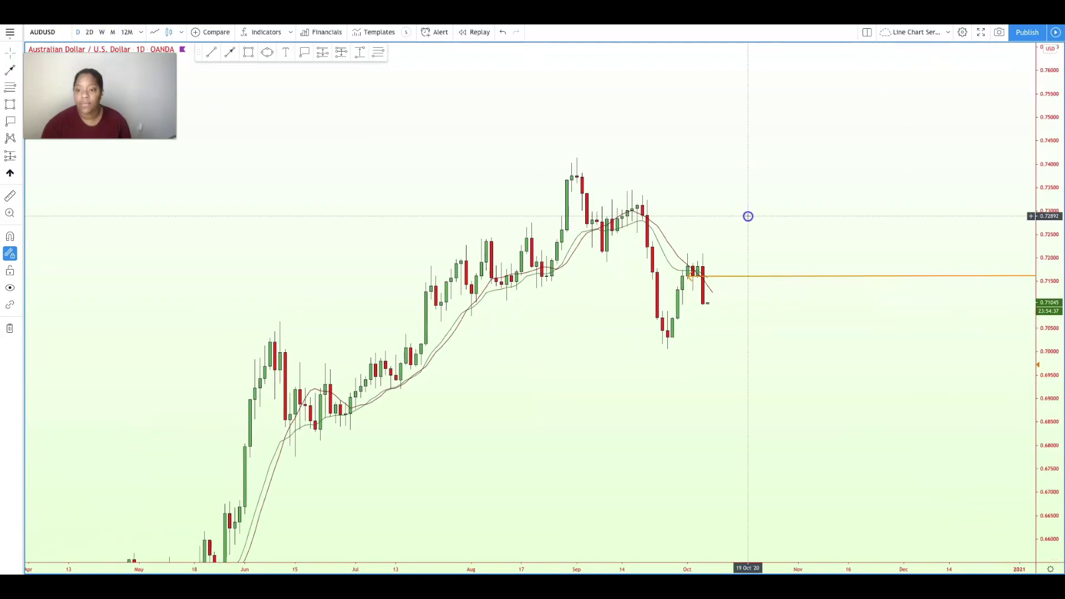
scroll(748, 216, "up", 2)
left_click(304, 52)
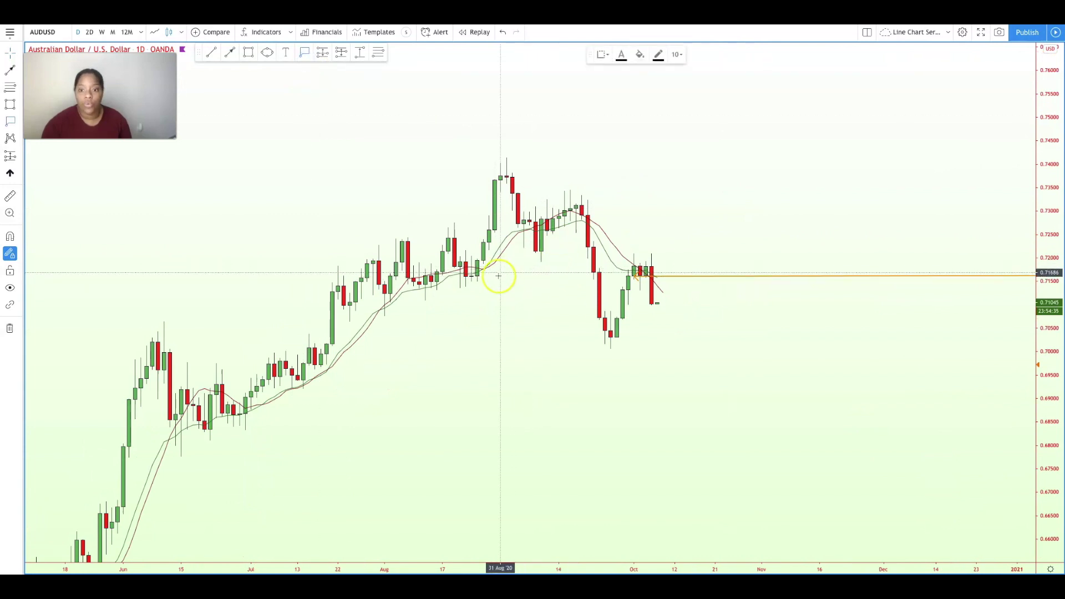
left_click(461, 286)
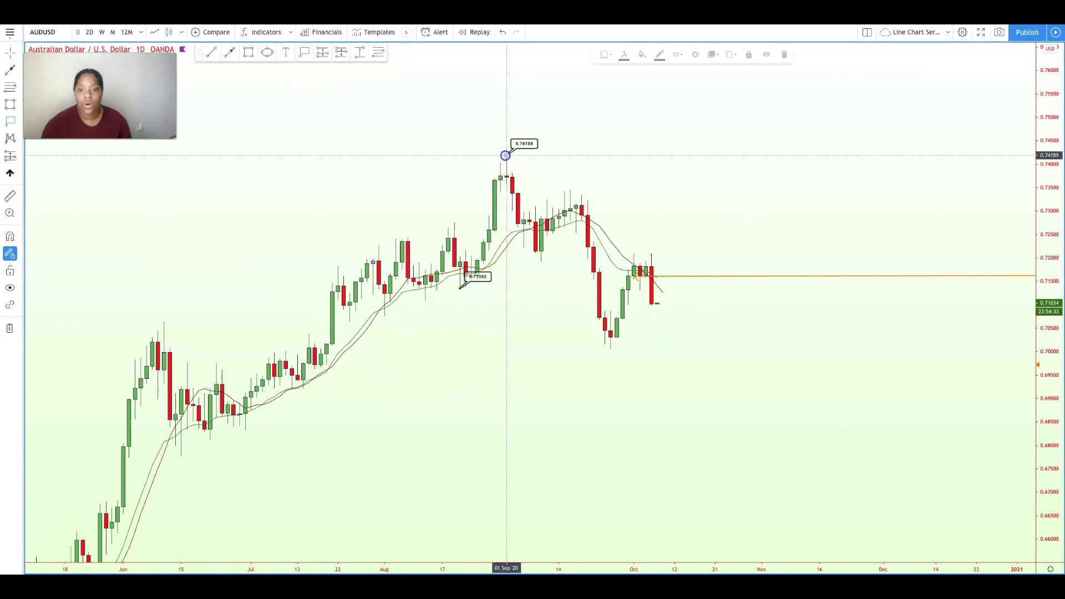
left_click(610, 344)
left_click(652, 252)
Move the low's price note to 0.70095 and nudge the chart view upward
left_click_drag(656, 249, 606, 207)
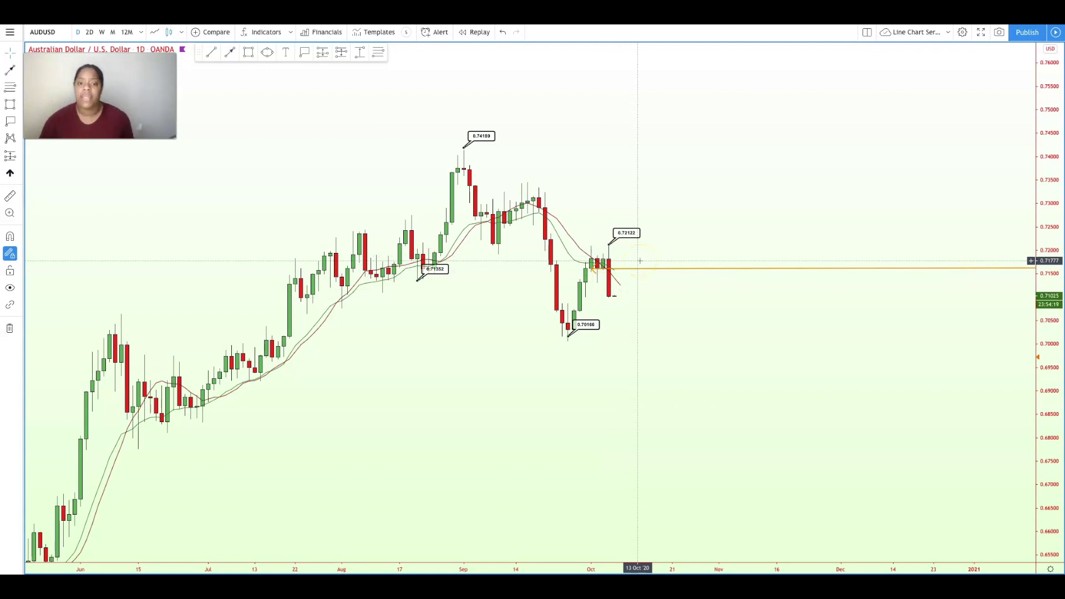
left_click_drag(587, 324, 589, 328)
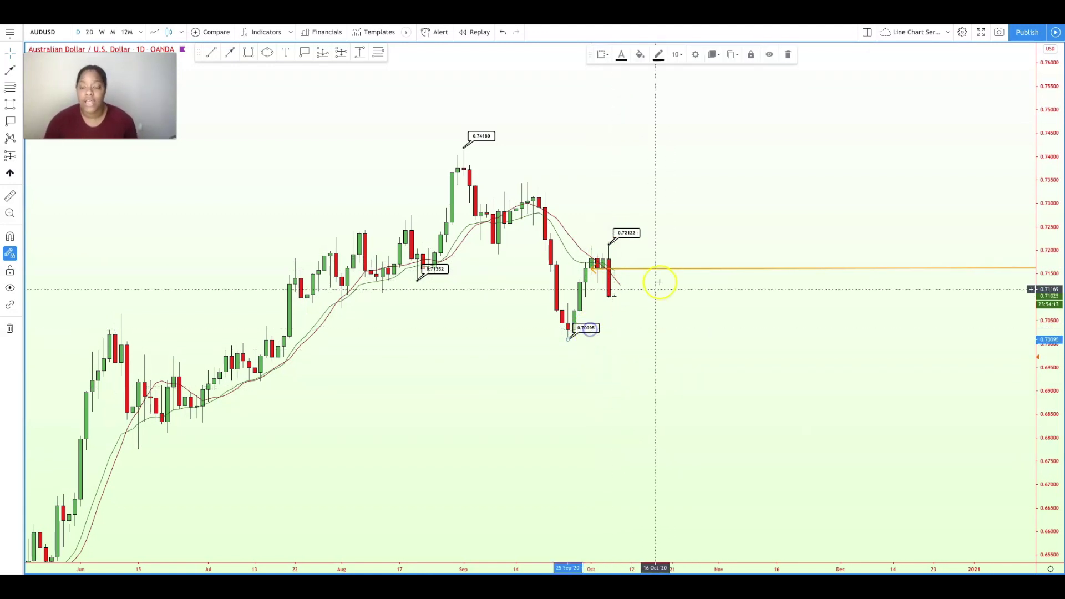
left_click(642, 202)
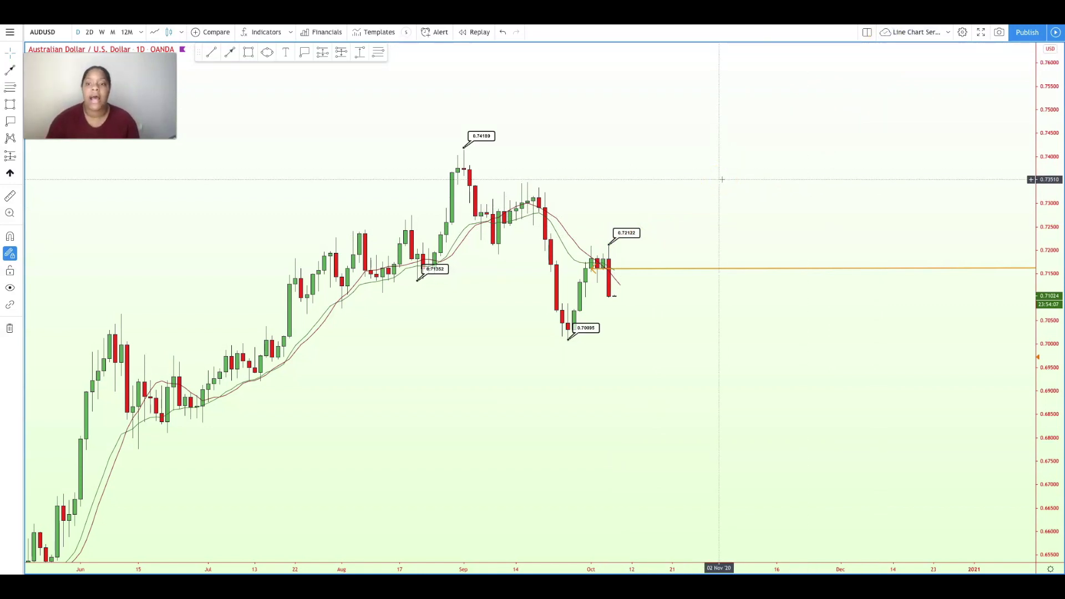
left_click(610, 296)
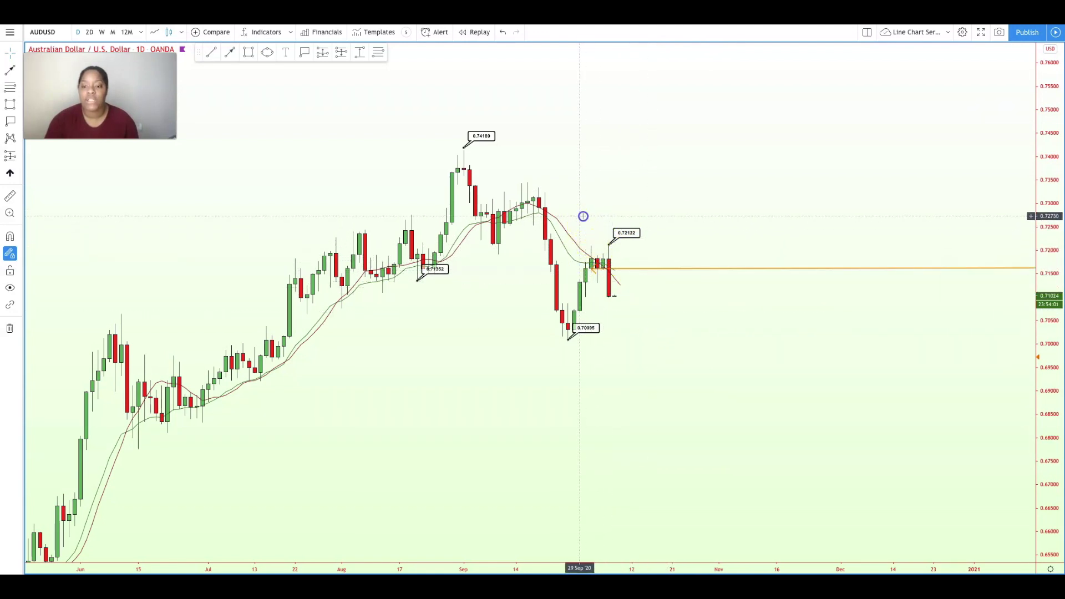
left_click_drag(583, 217, 582, 201)
Draw a Fib retracement from the 0.74149 September high to the 0.70055 low
left_click(373, 53)
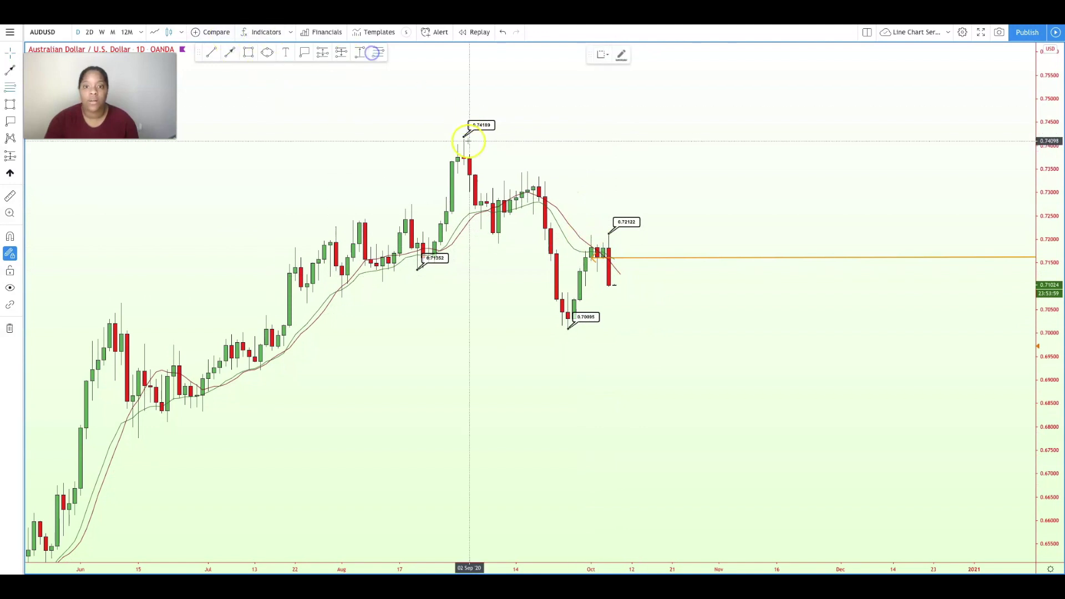
left_click(464, 138)
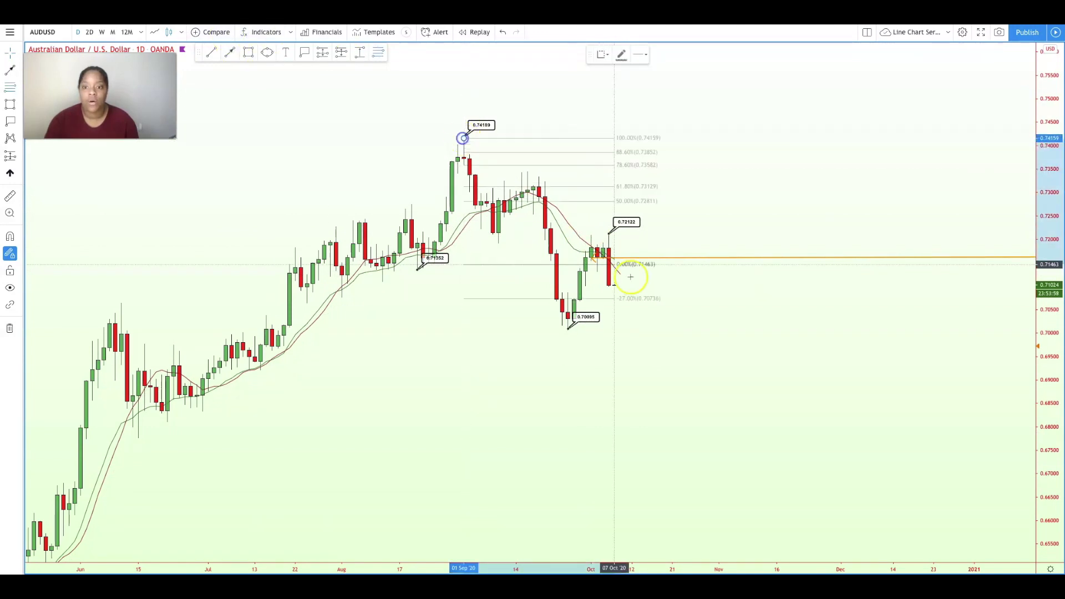
left_click(651, 329)
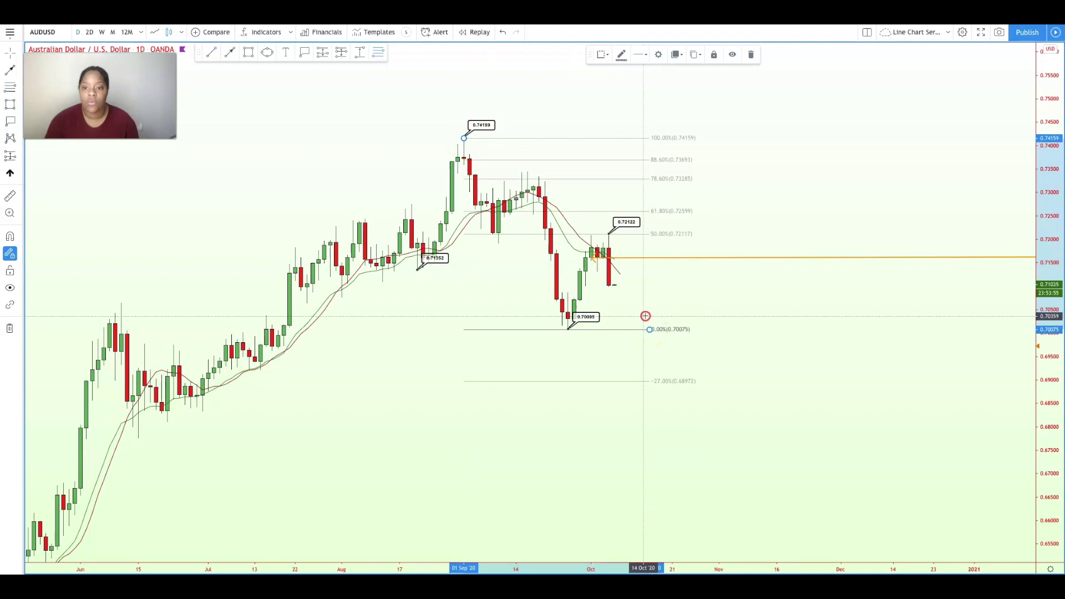
Reposition the price notes to 0.72152 and 0.70095, shift the orange level, and pan up
left_click_drag(620, 224, 627, 211)
left_click_drag(579, 317, 589, 316)
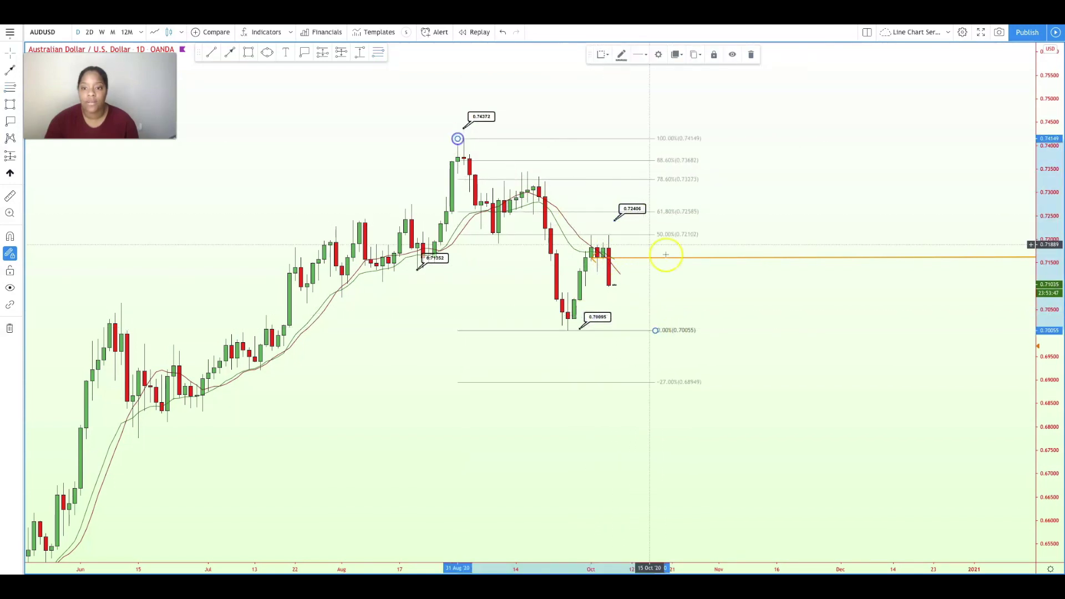
left_click(668, 255)
left_click_drag(623, 209, 622, 220)
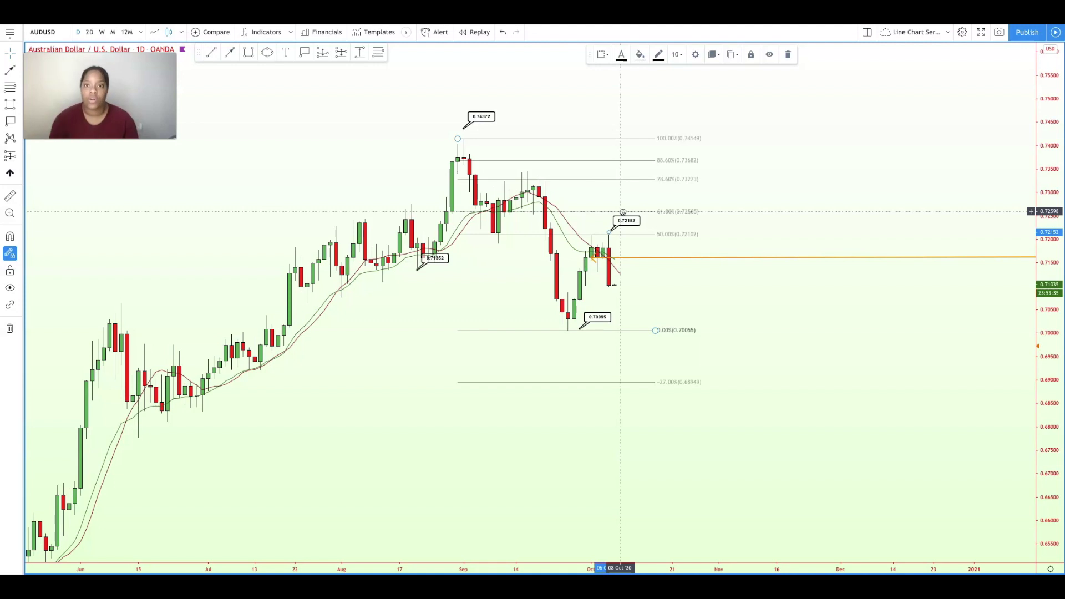
left_click(662, 259)
left_click_drag(661, 259, 622, 257)
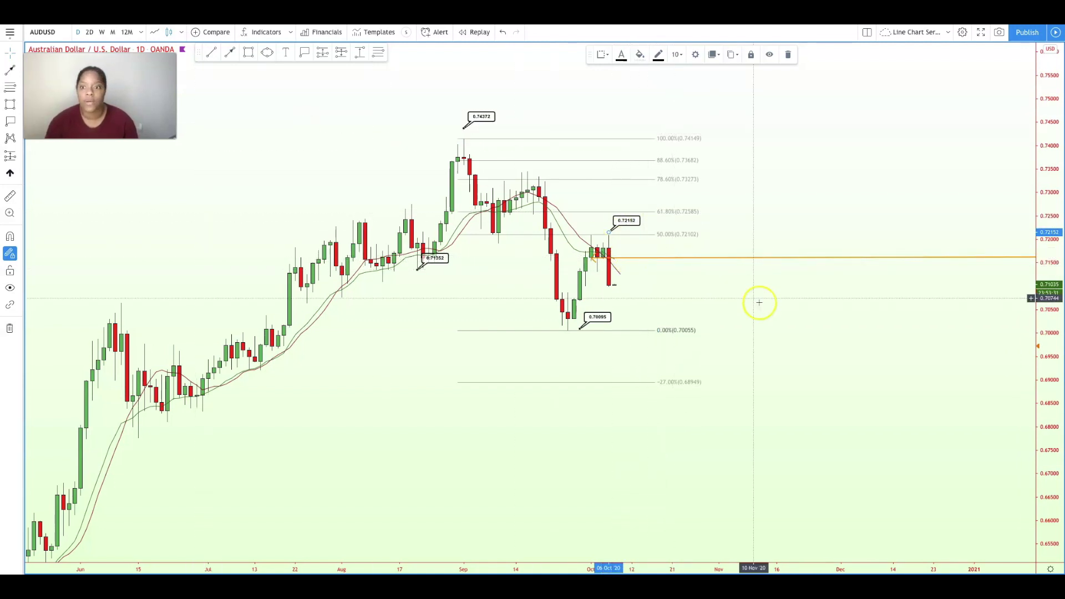
left_click_drag(714, 291, 716, 266)
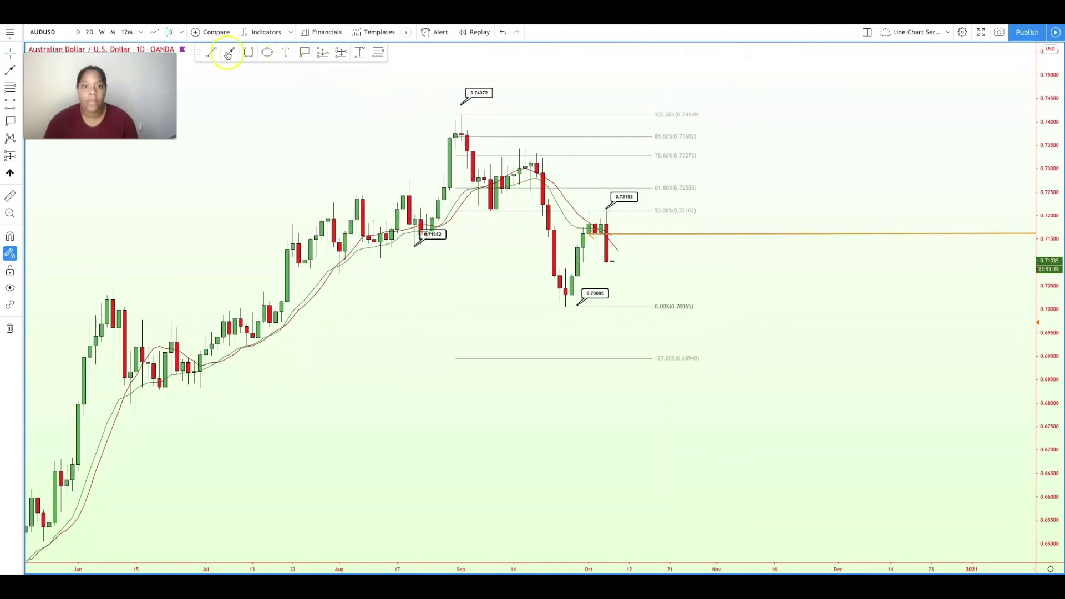
On the weekly AUD/USD chart, draw a red horizontal level near 0.6977, just below 0.70
left_click(101, 32)
left_click(211, 56)
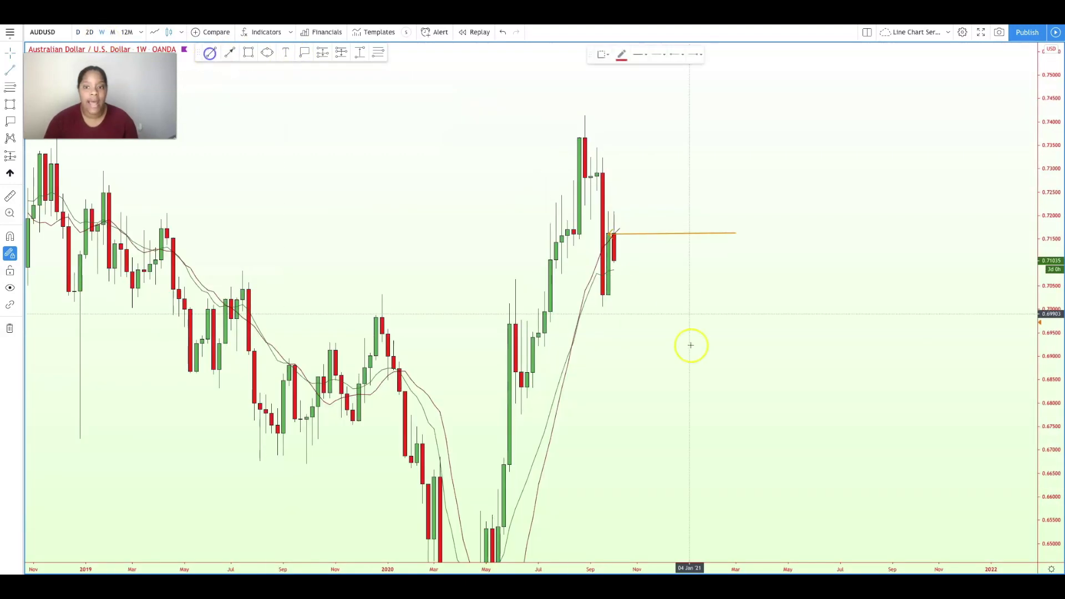
left_click(516, 322)
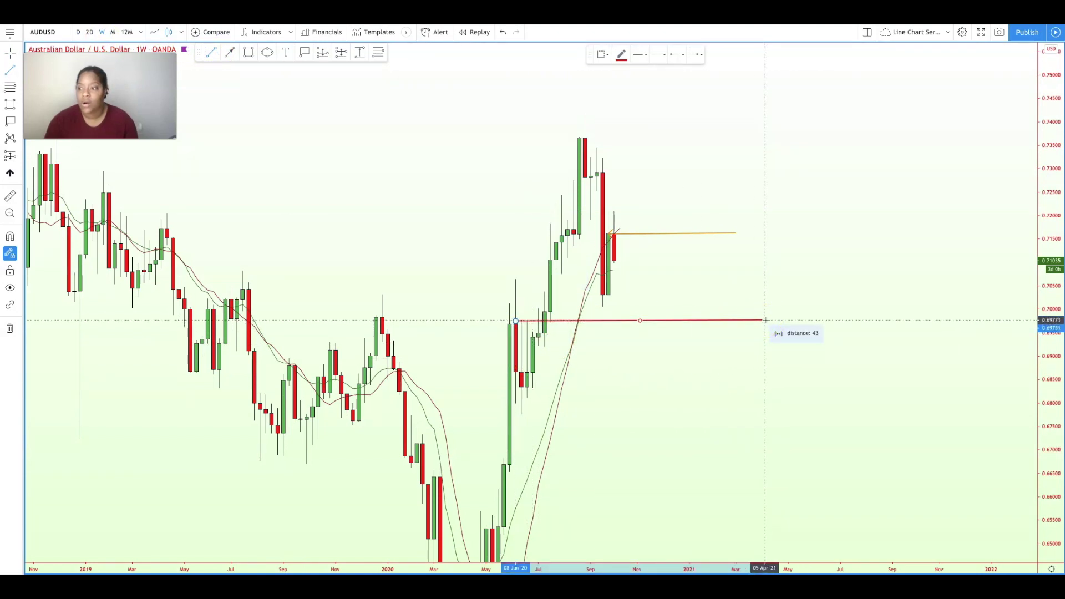
left_click(765, 321)
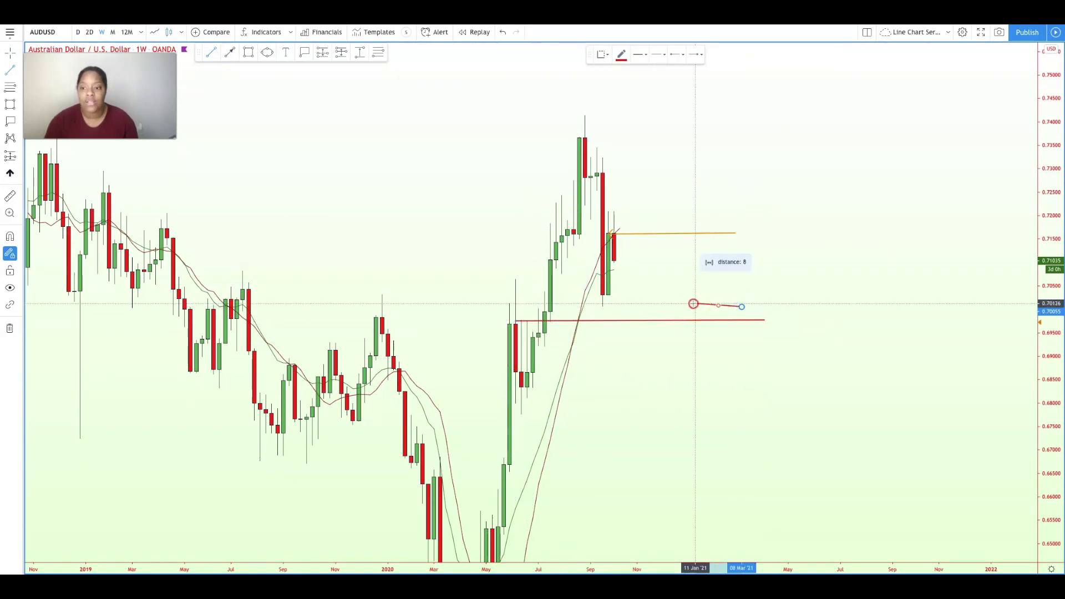
scroll(631, 289, "up", 1)
scroll(631, 289, "up", 1)
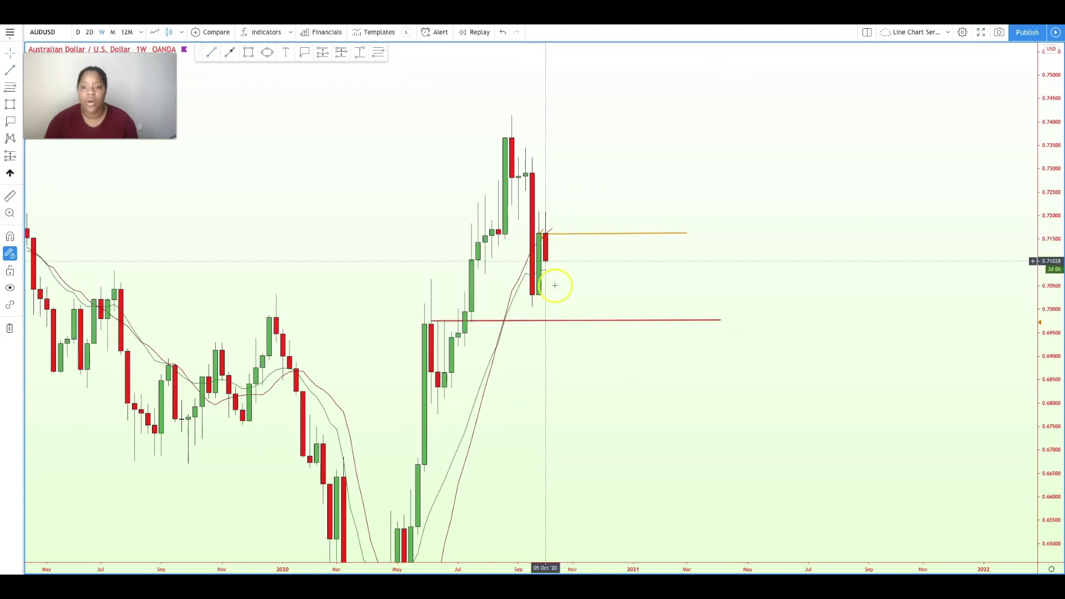
Return to daily candles and pan slightly left to show the new level
left_click(78, 32)
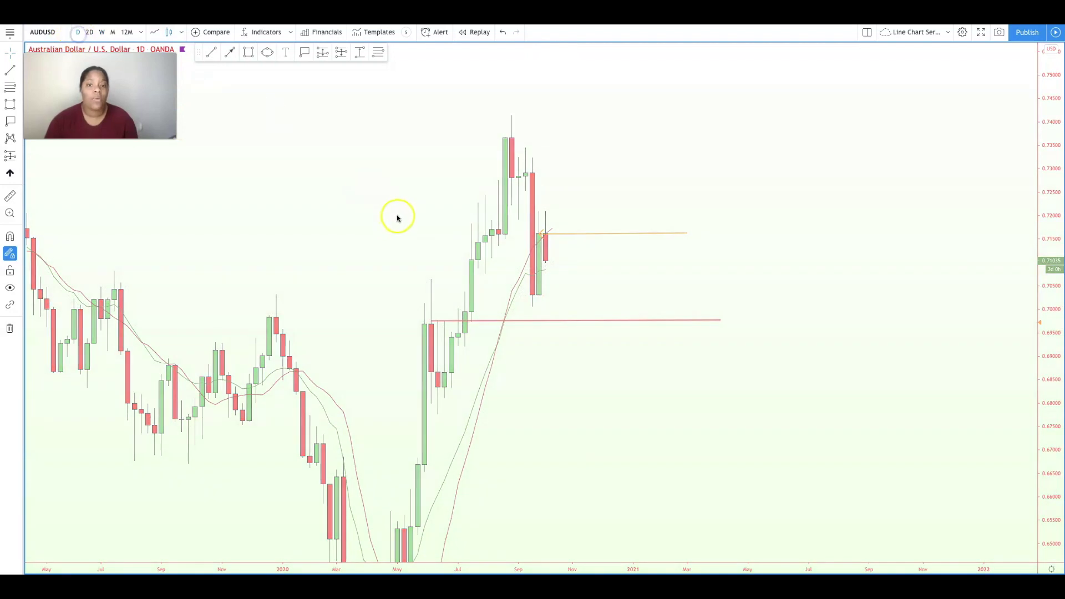
scroll(481, 221, "down", 1)
left_click_drag(483, 226, 445, 242)
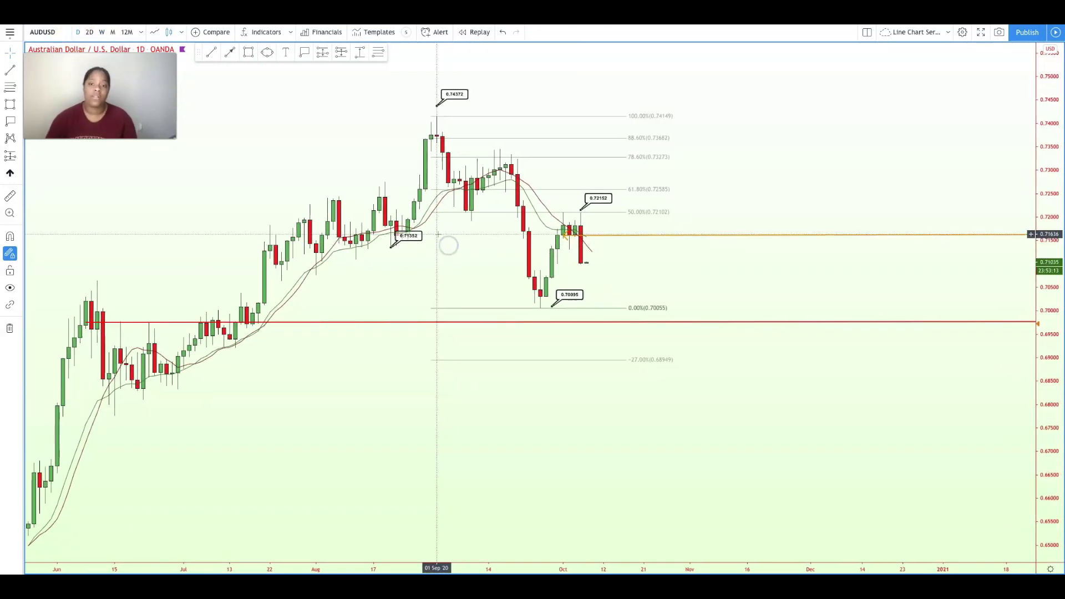
Move the top price note onto the September high (0.74169) and adjust the 0.72152 note to 0.72102
left_click_drag(452, 94, 451, 104)
left_click(452, 93)
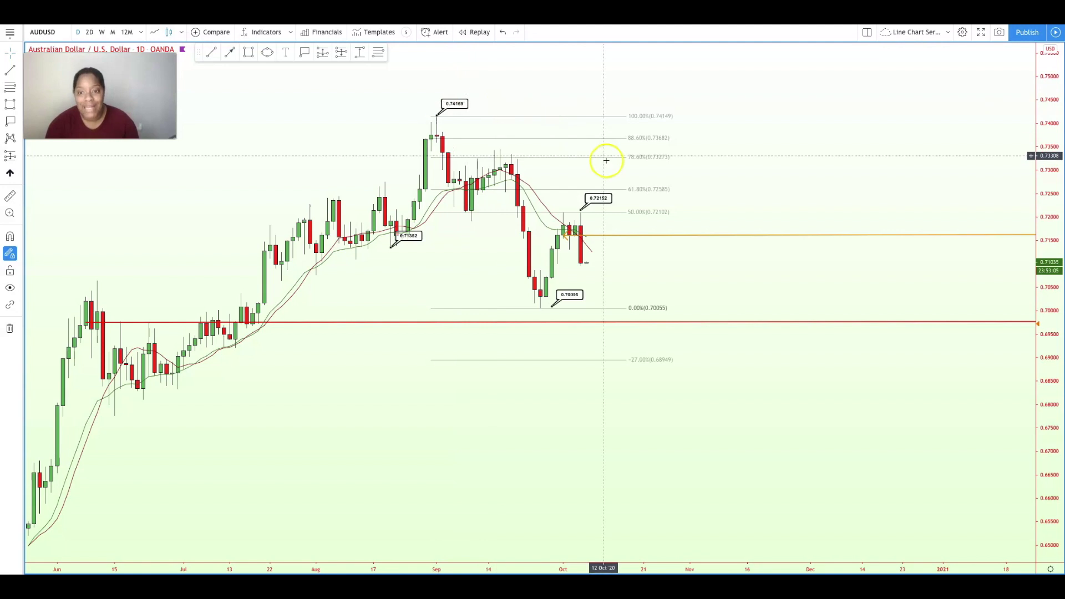
left_click(590, 201)
left_click(604, 183)
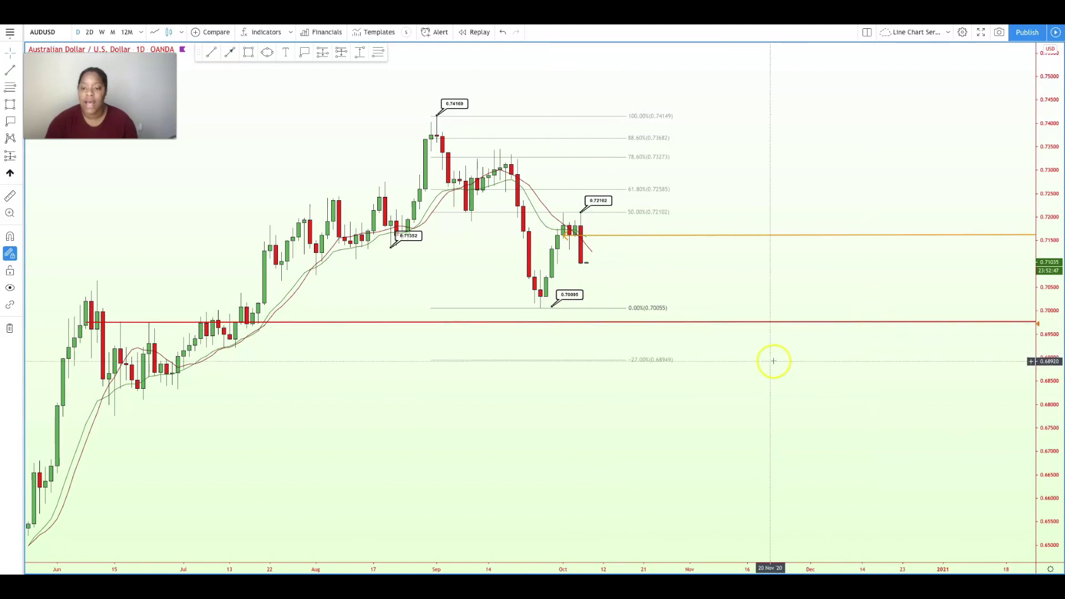
left_click(341, 54)
left_click(587, 262)
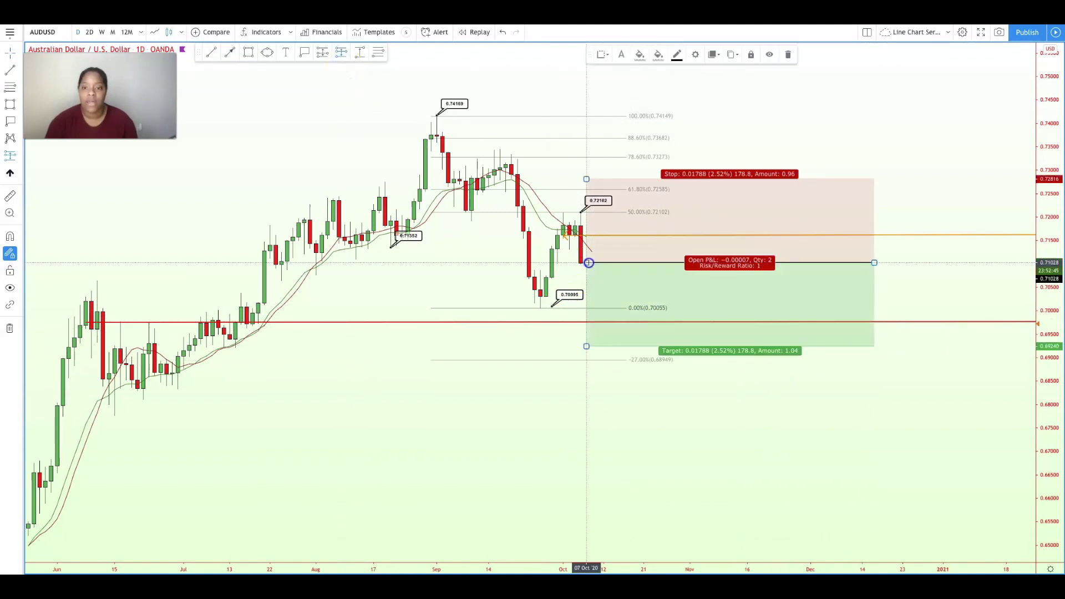
left_click_drag(586, 180, 586, 157)
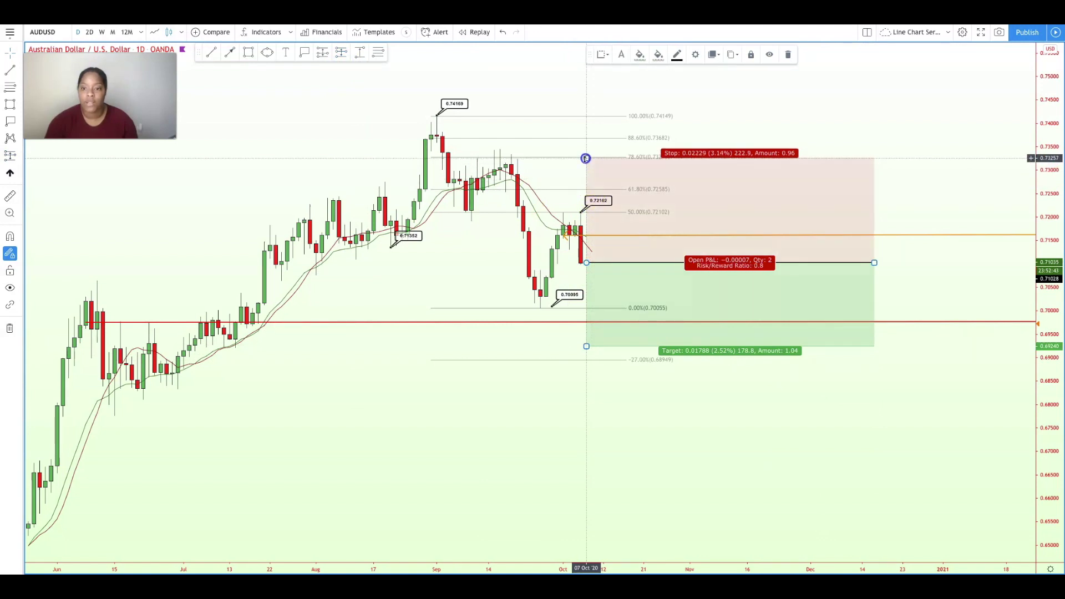
mouse_move(585, 346)
left_mouse_down()
mouse_move(582, 318)
mouse_move(586, 334)
left_mouse_up()
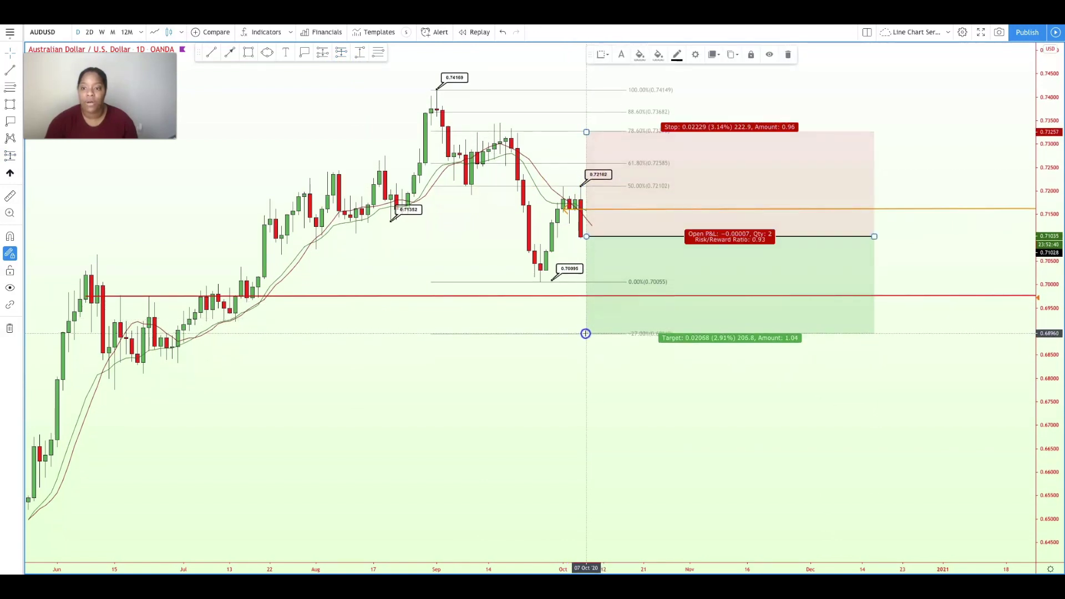
right_click(617, 237)
left_click(500, 257)
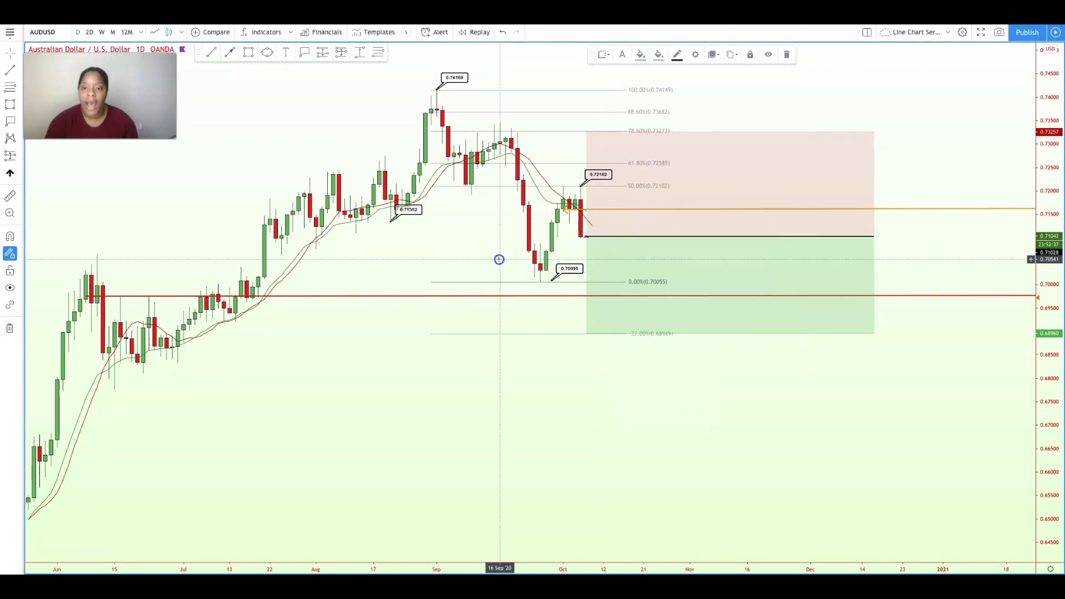
left_click_drag(499, 257, 458, 284)
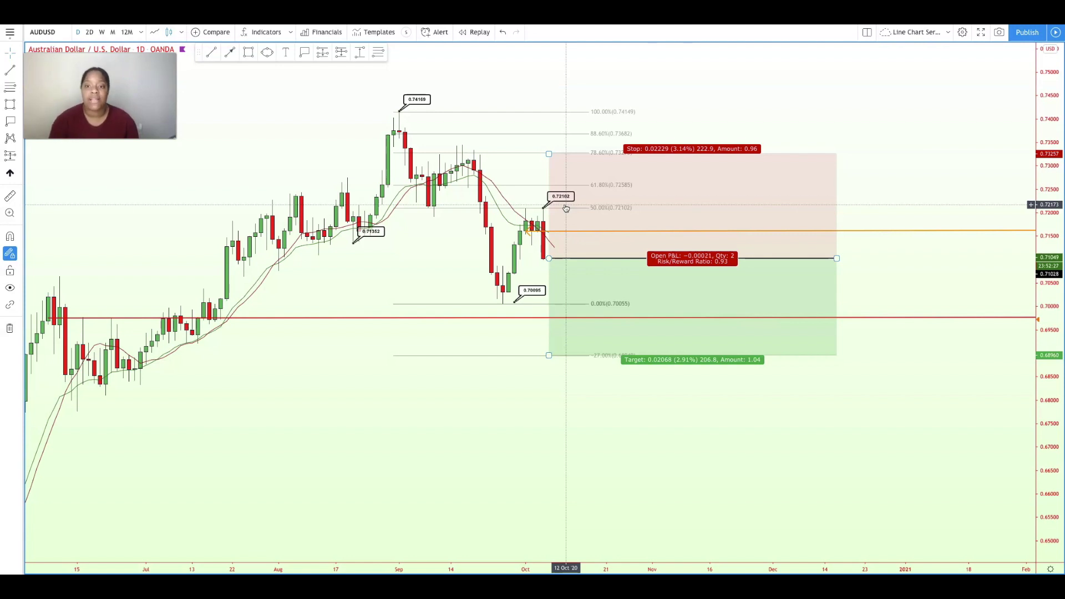
left_click(764, 165)
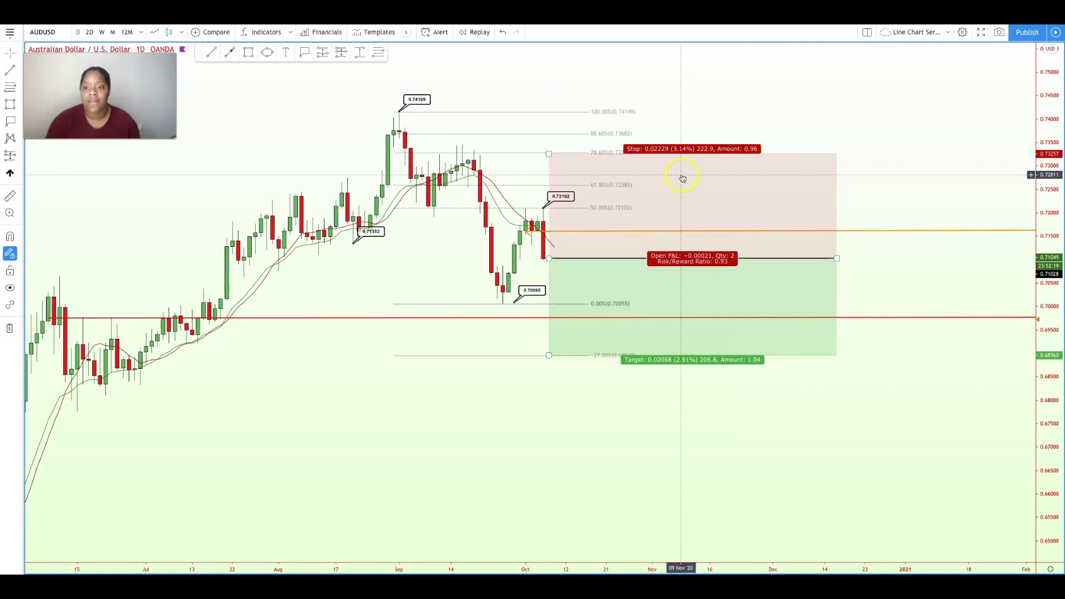
left_click(670, 326)
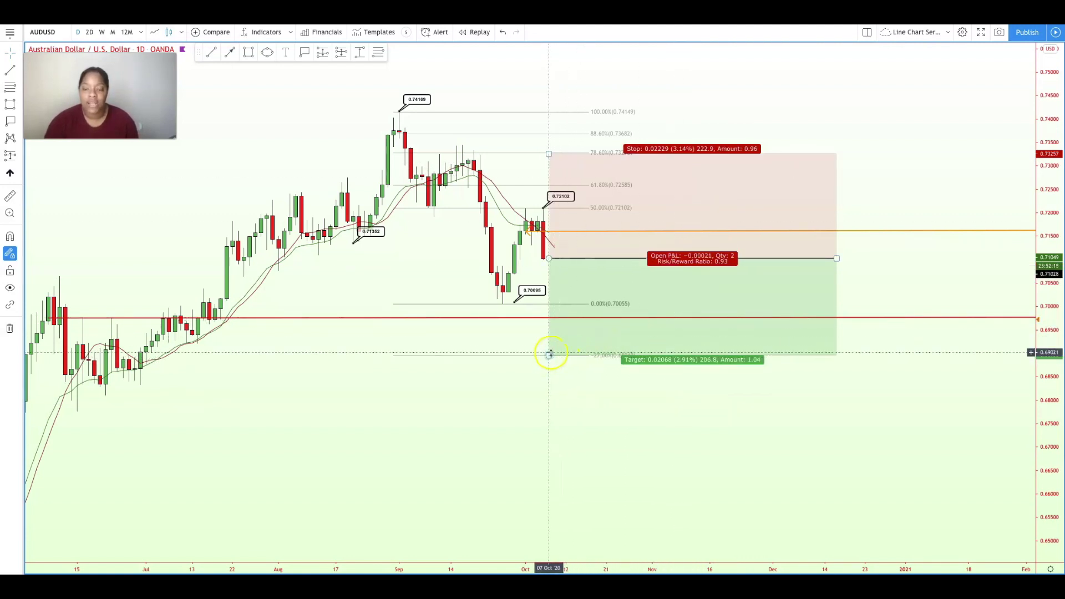
left_click_drag(549, 153, 551, 175)
key("Delete")
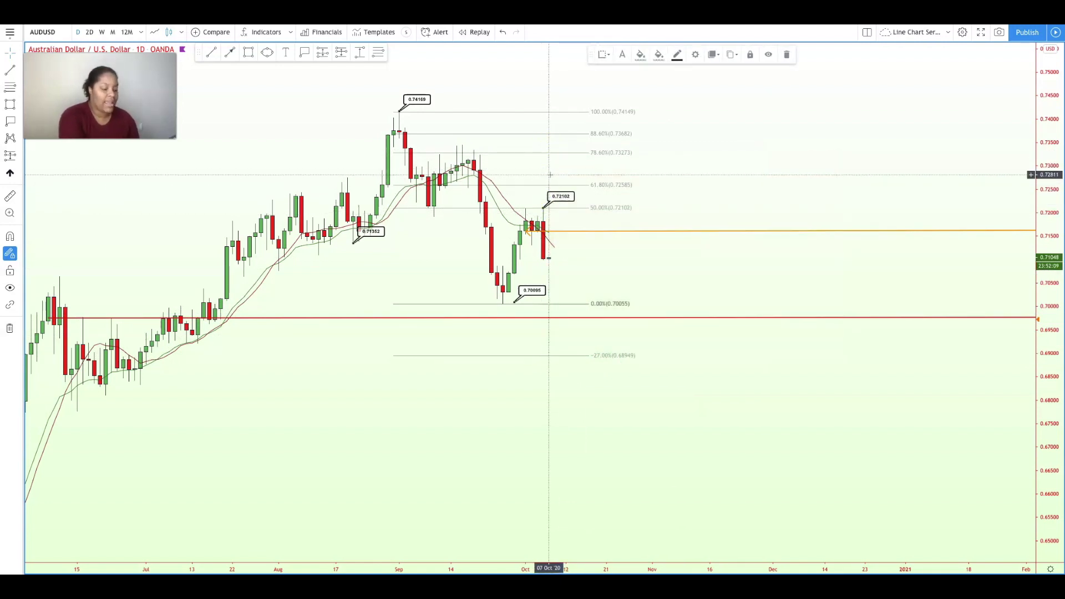
left_click(546, 176)
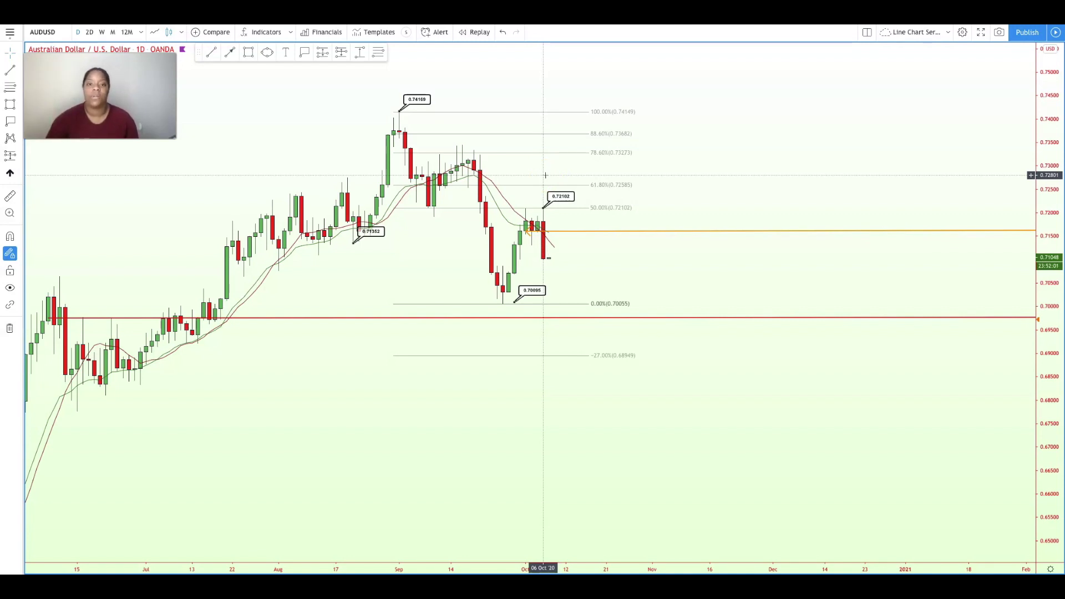
left_click(535, 148)
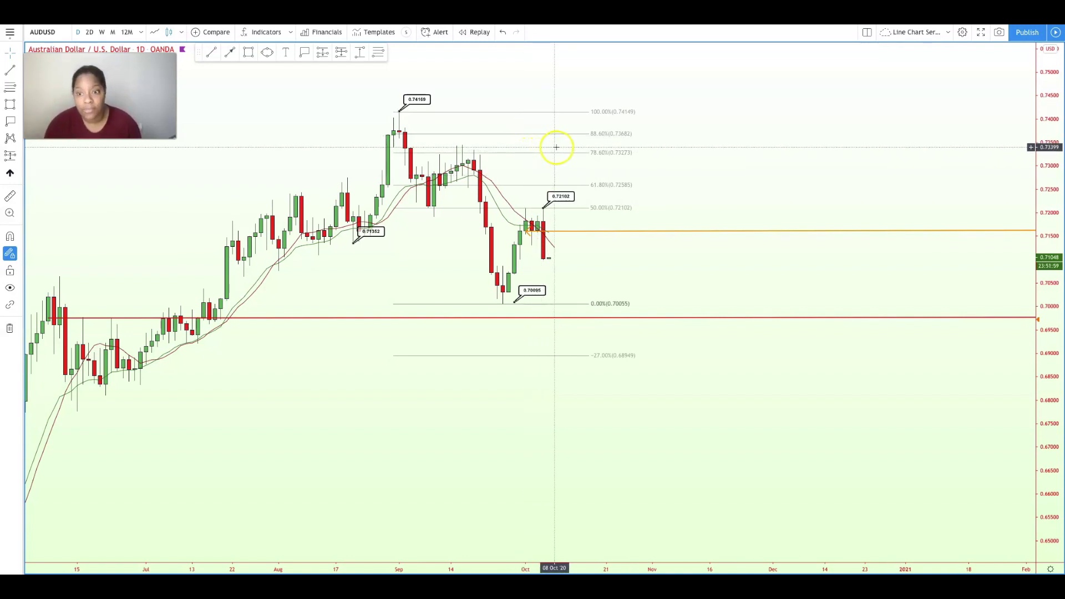
Draw a thick red line along the orange 0.716 level, extended into mid-November
left_click(741, 229)
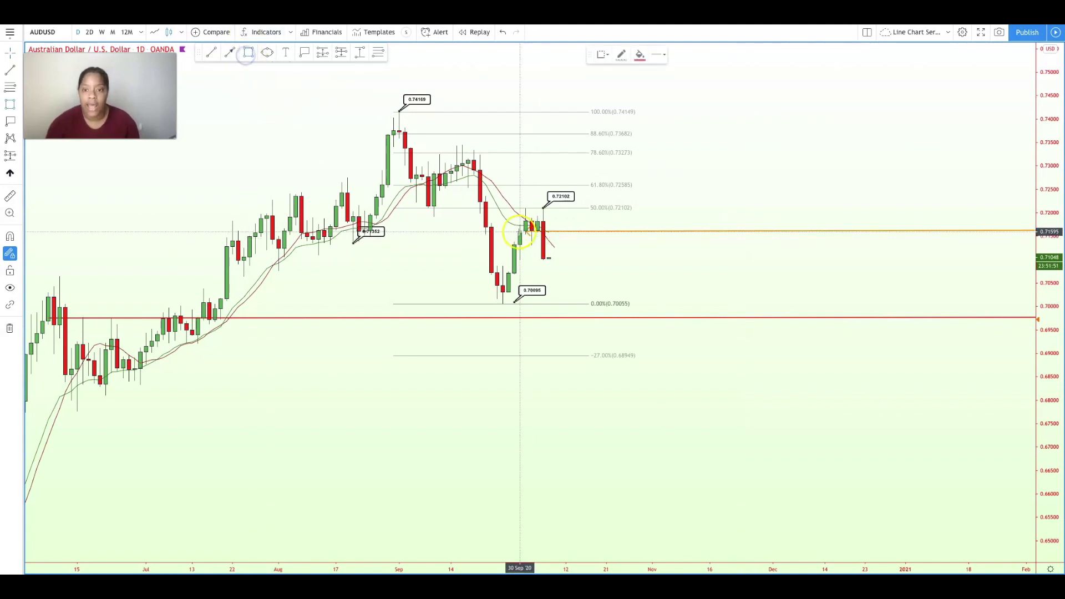
left_click_drag(519, 230, 700, 232)
left_click(554, 236)
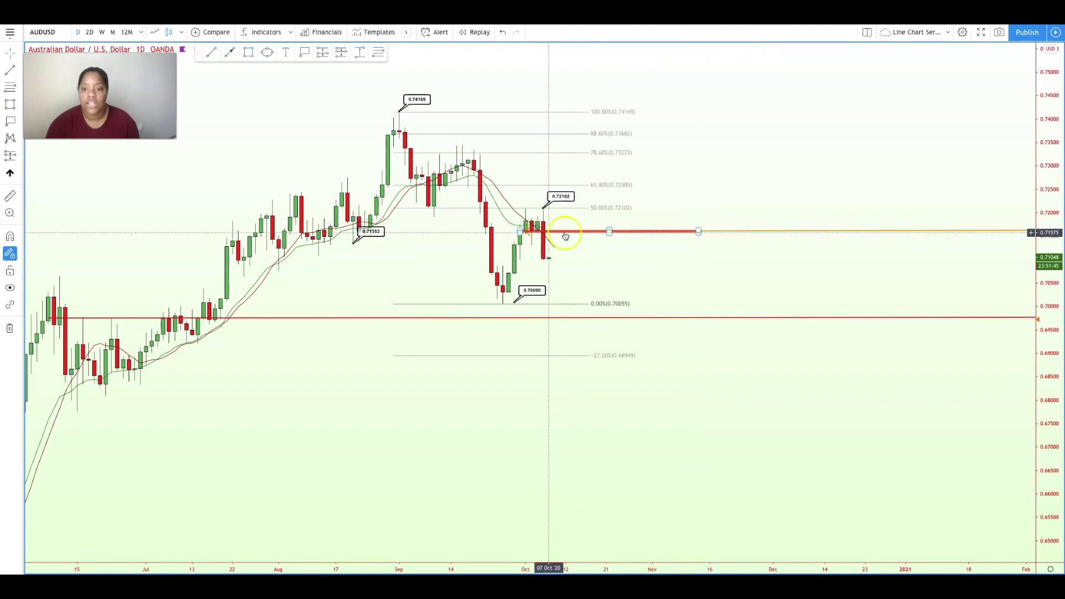
left_click(516, 233)
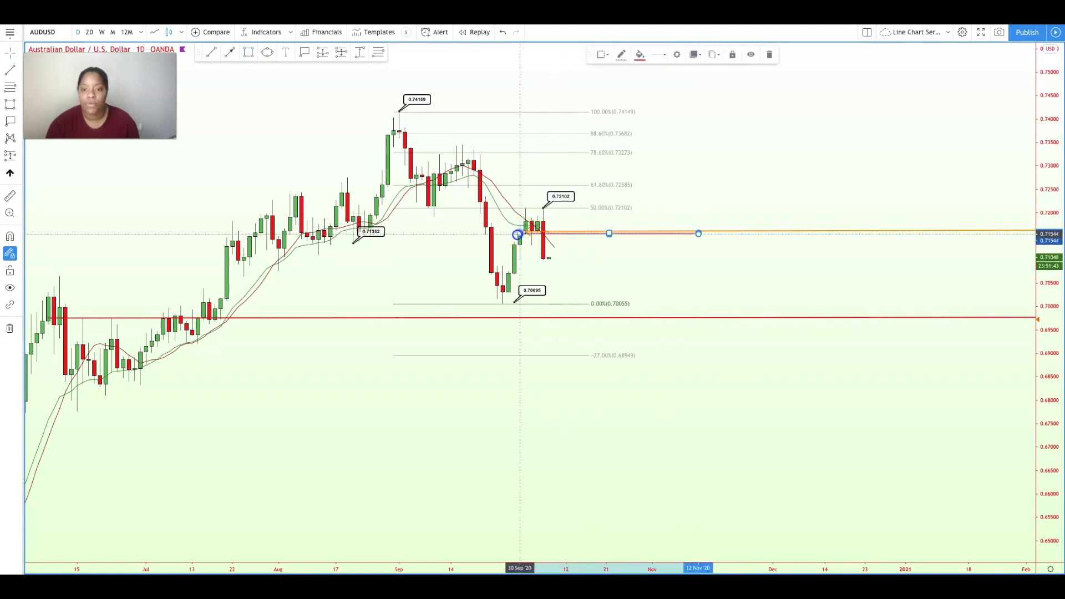
left_click_drag(699, 232, 703, 232)
left_click(704, 208)
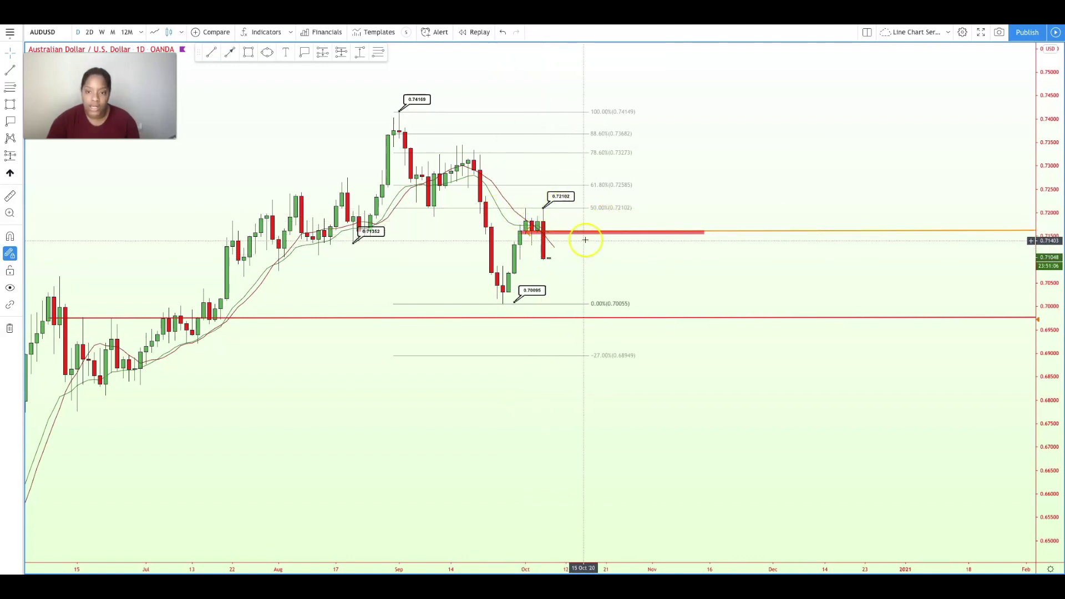
Delete the 0.72102 price label and the Fibonacci retracement
left_click(566, 204)
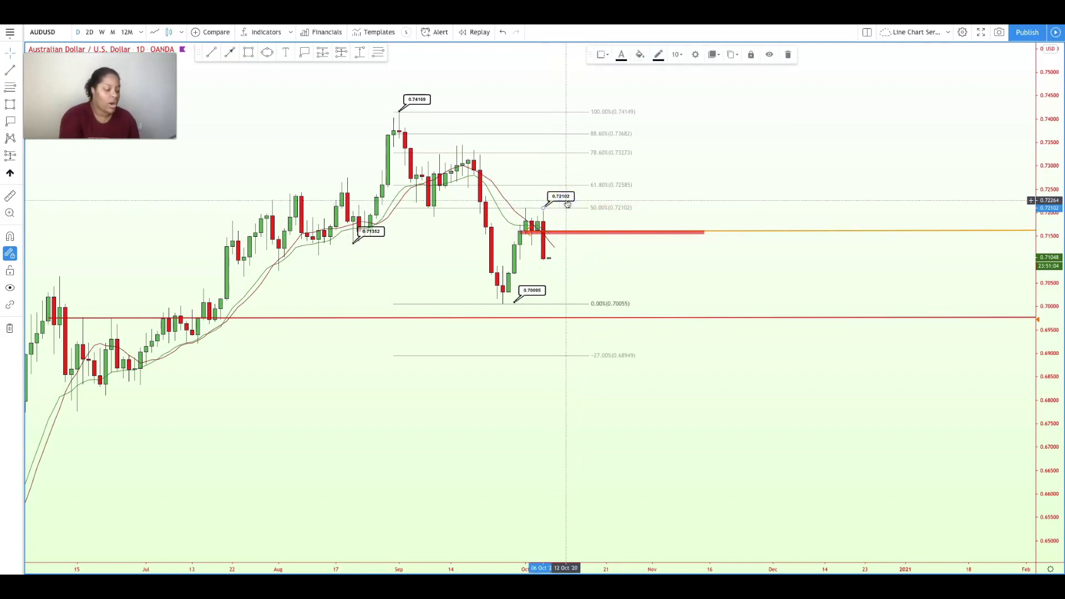
key("Delete")
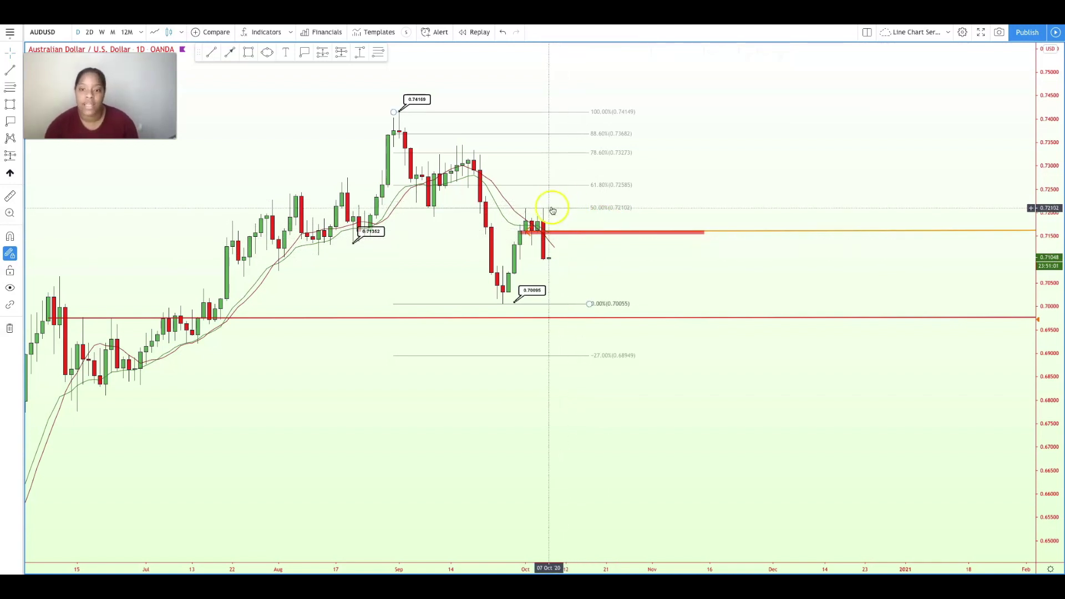
left_click(567, 209)
left_click(548, 233)
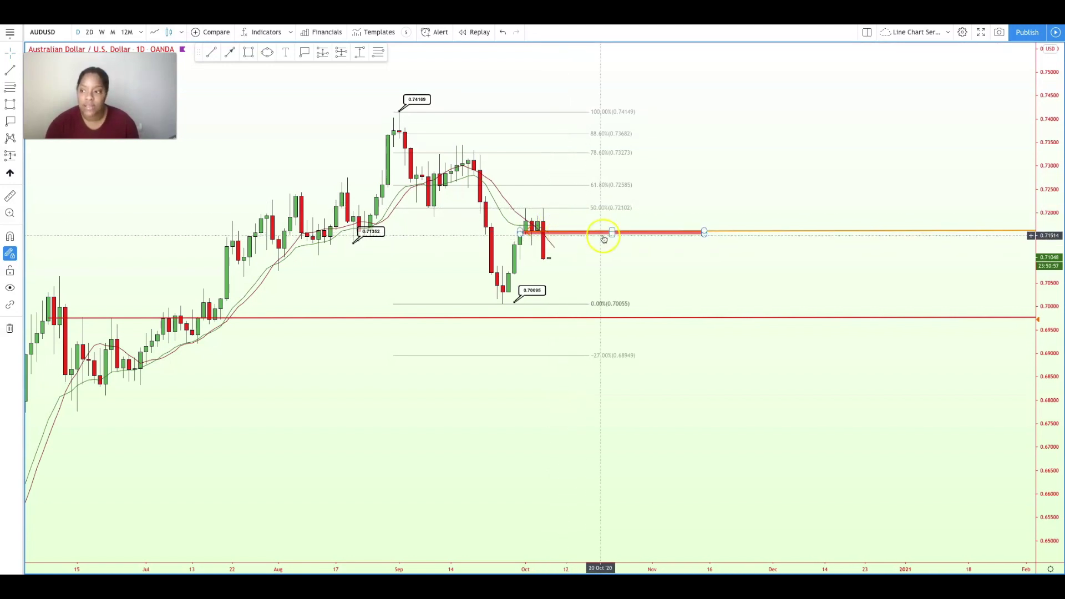
left_click(617, 306)
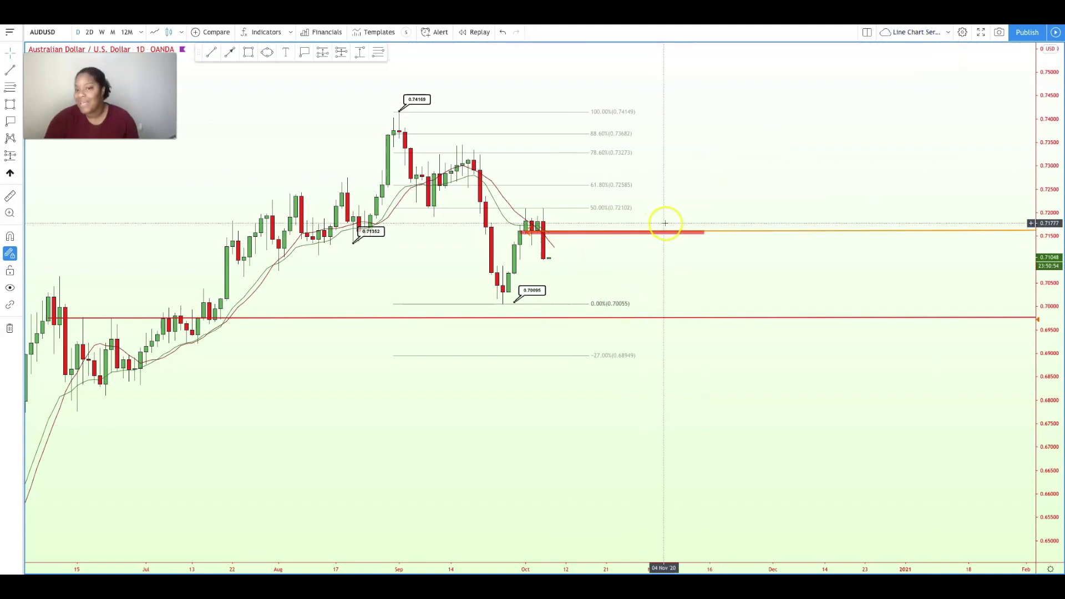
left_click(619, 207)
key("Delete")
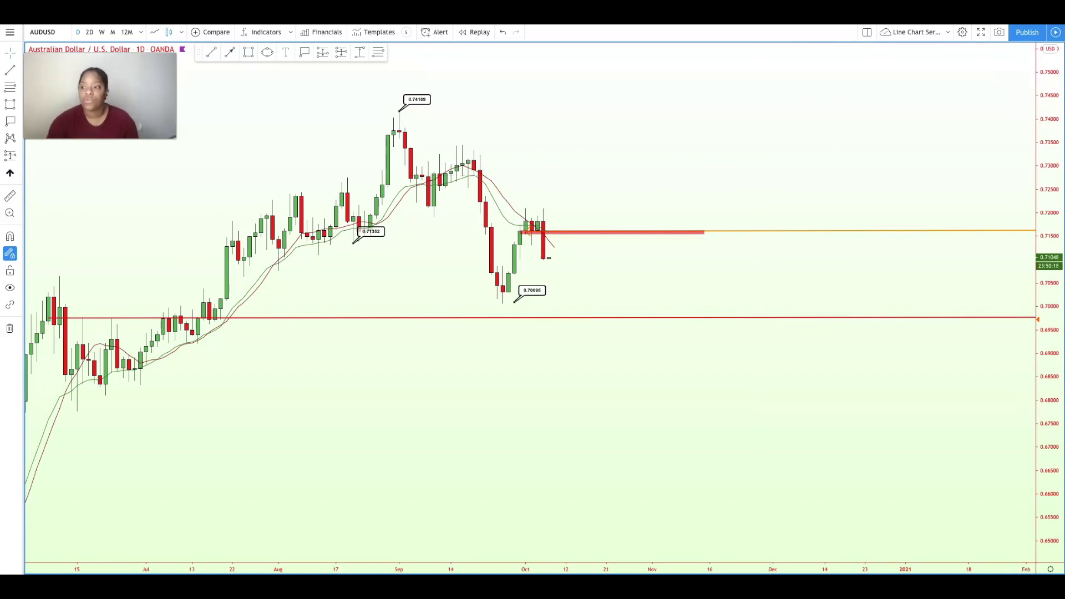
Switch to the EURAUD chart and compress the price scale so the arrow fits
key("ctrl+Tab")
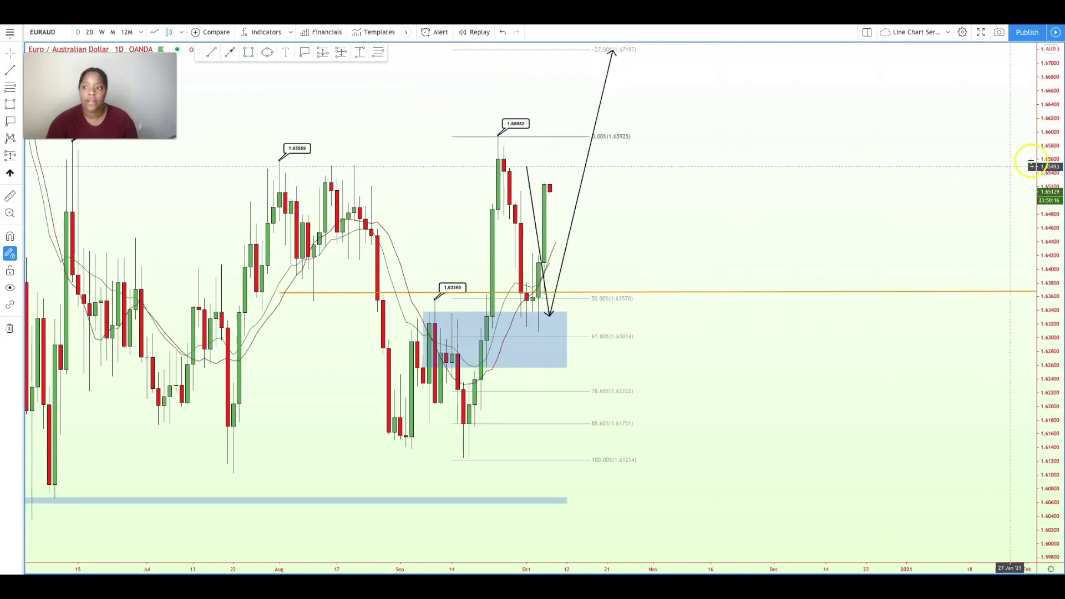
left_click_drag(1031, 162, 980, 409)
left_click(544, 299)
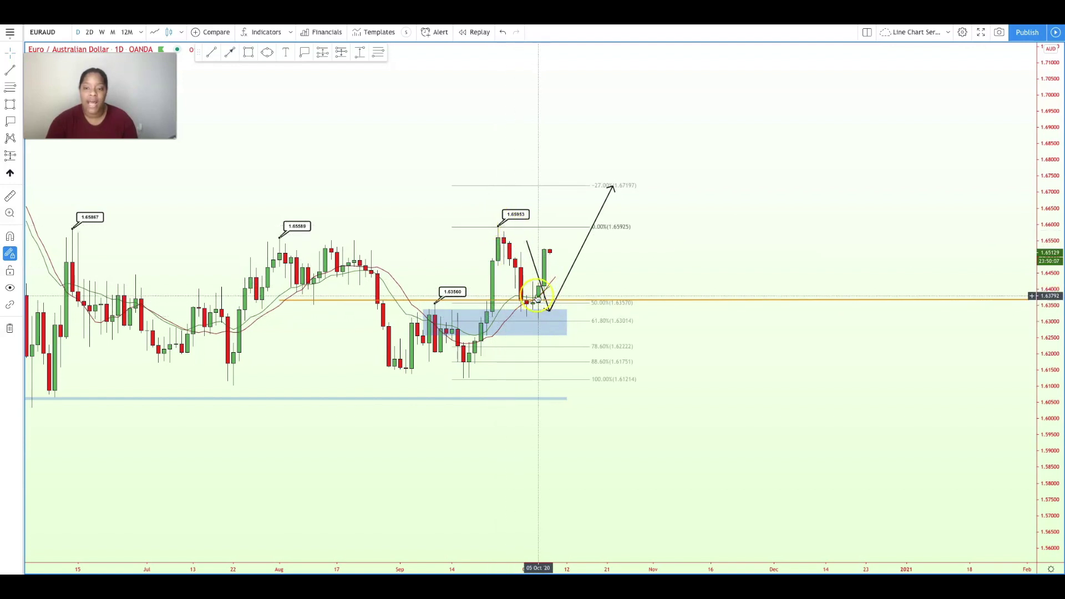
Inspect the projected arrow path dipping to the 1.63 blue zone and rising to 1.67197
left_click(612, 187)
left_click(648, 186)
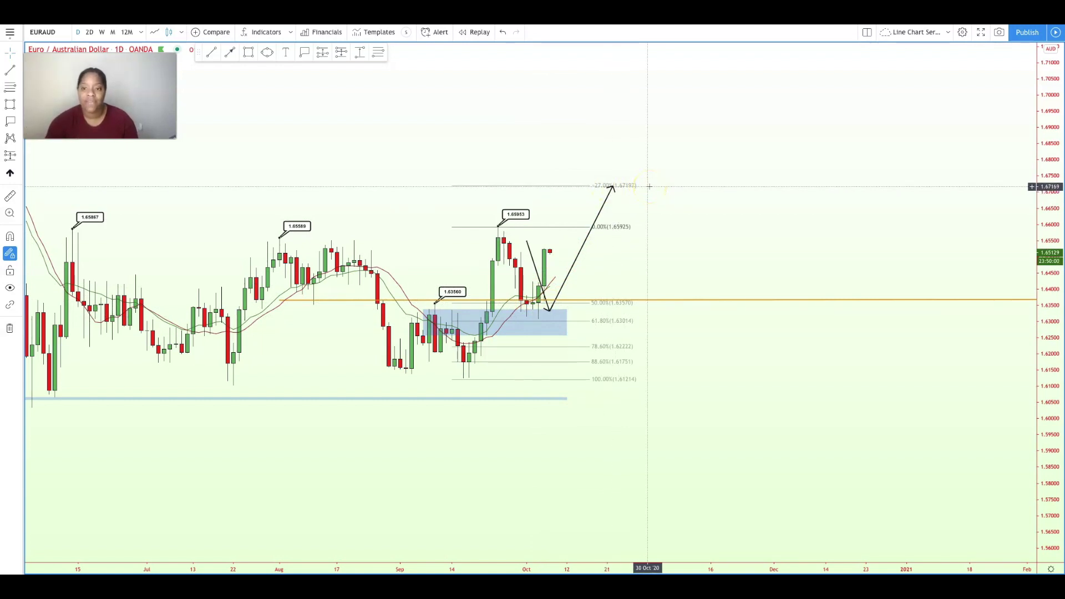
left_click(656, 185)
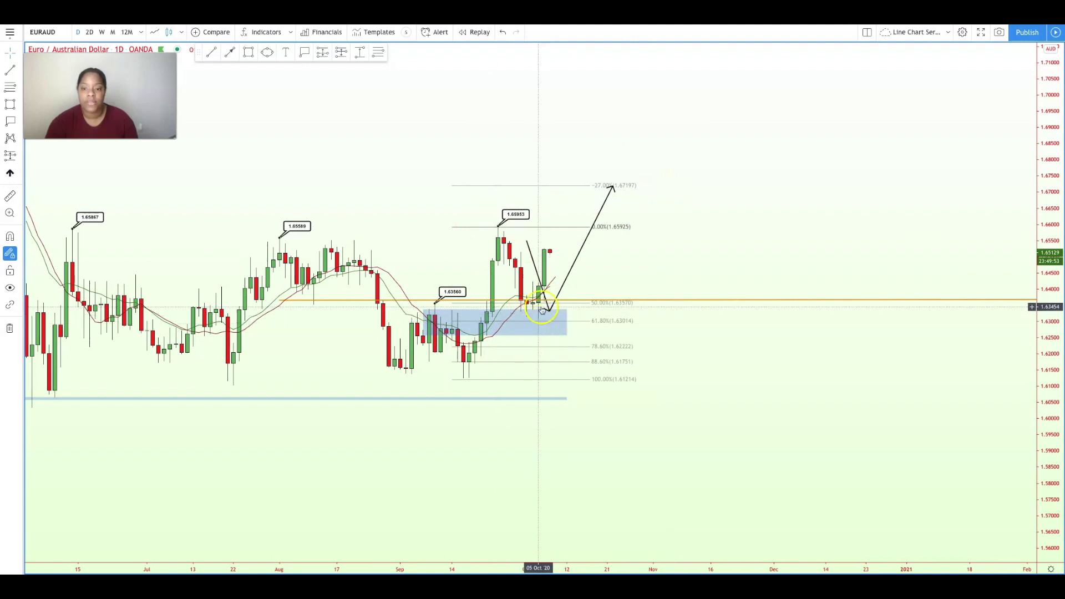
left_click(538, 280)
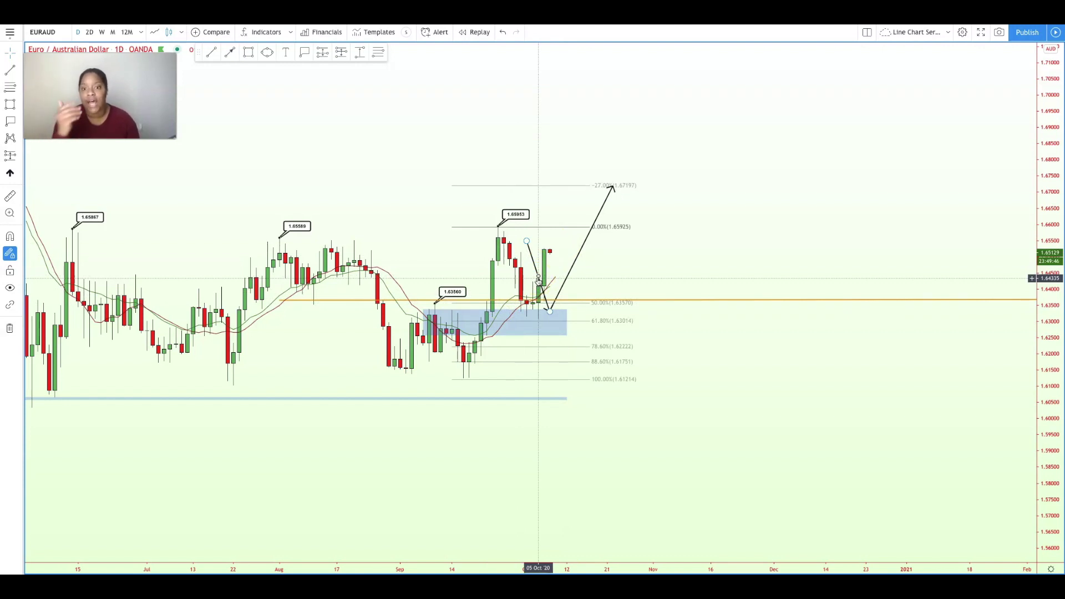
left_click(542, 250)
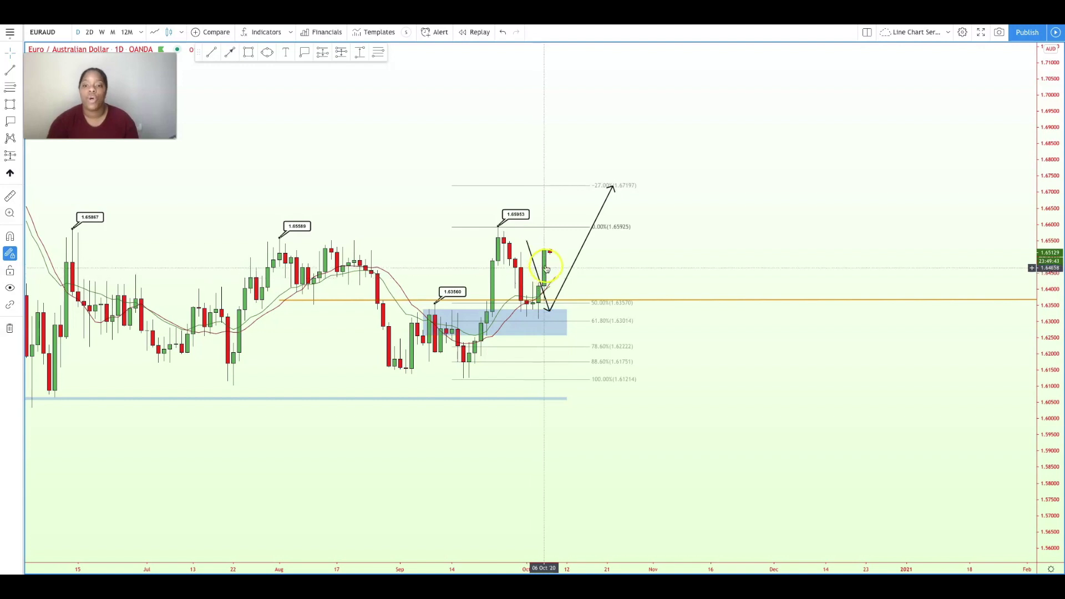
left_click(613, 186)
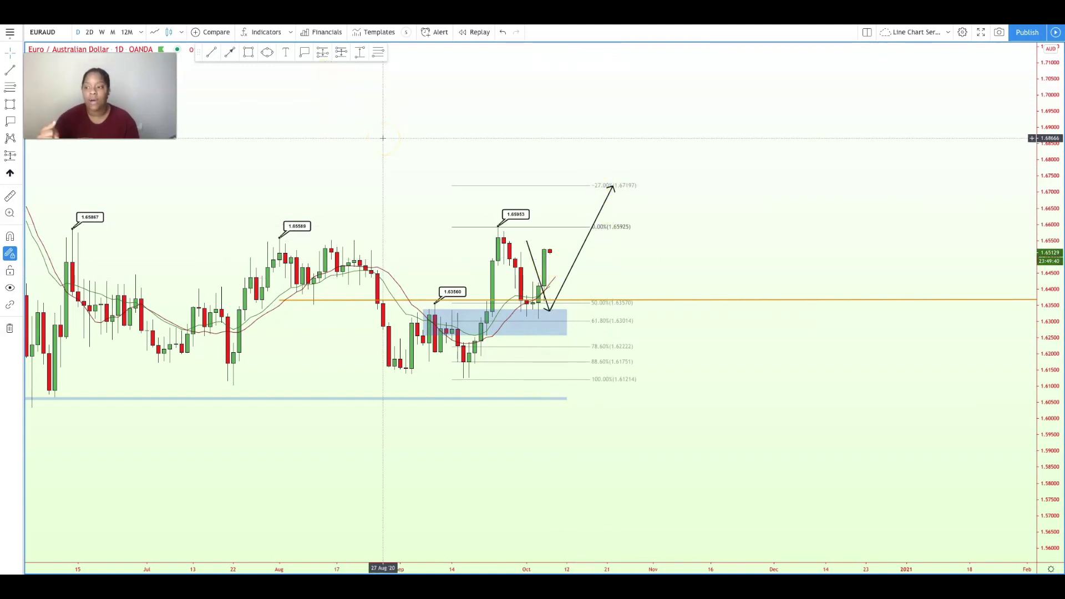
left_click(248, 53)
Draw a thin red zone near 1.642 from the latest EURAUD candles into mid-November
left_click(522, 283)
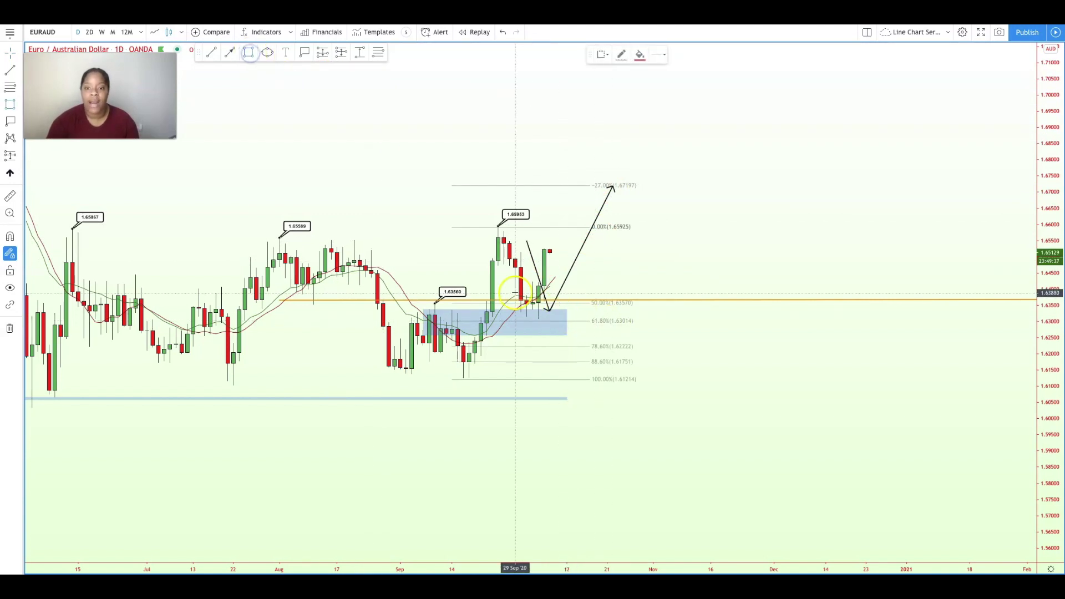
left_click(693, 285)
left_click(672, 272)
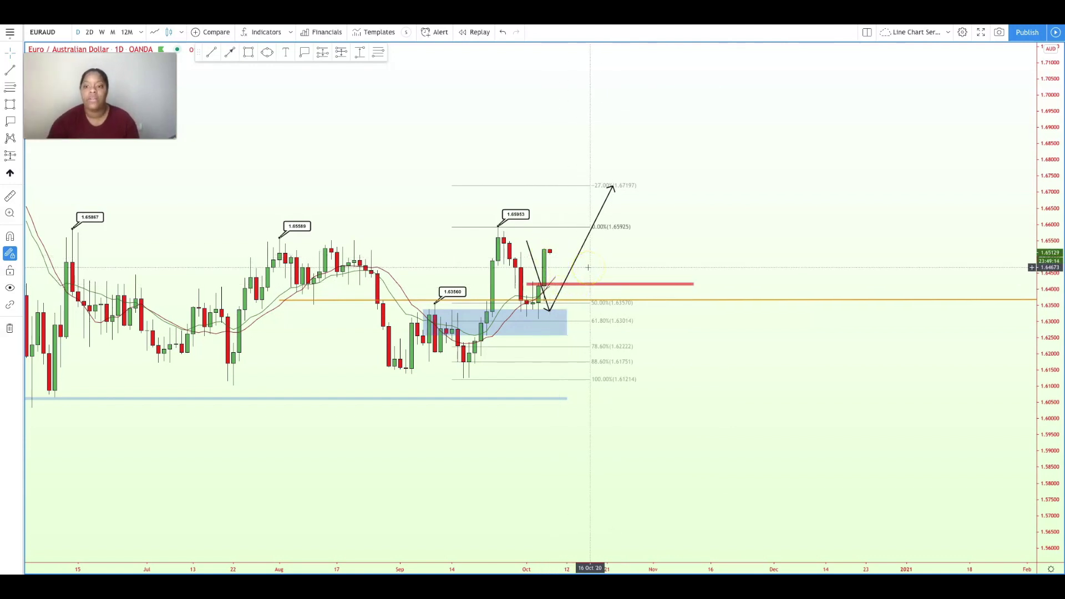
left_click(360, 52)
Measure the rise from the red zone to the latest EURAUD high, then load EURCAD
left_click(561, 284)
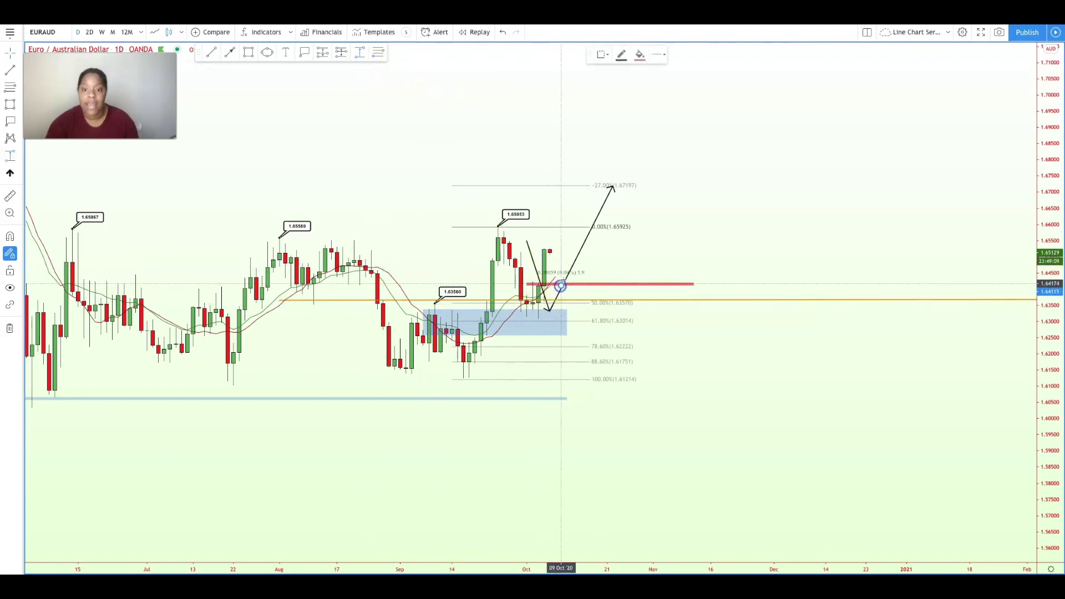
left_click(578, 249)
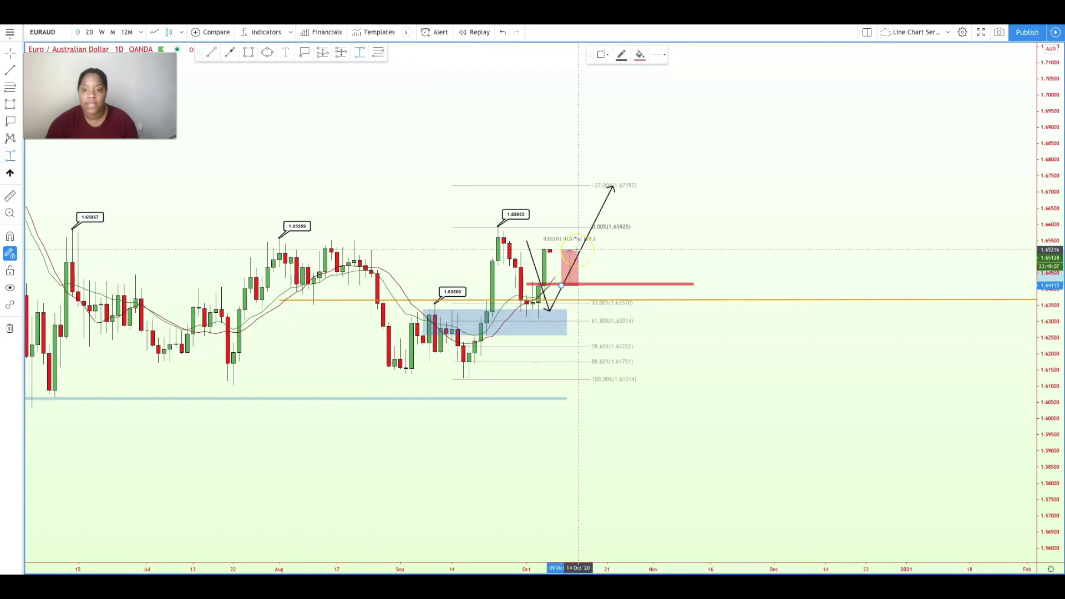
left_click(647, 255)
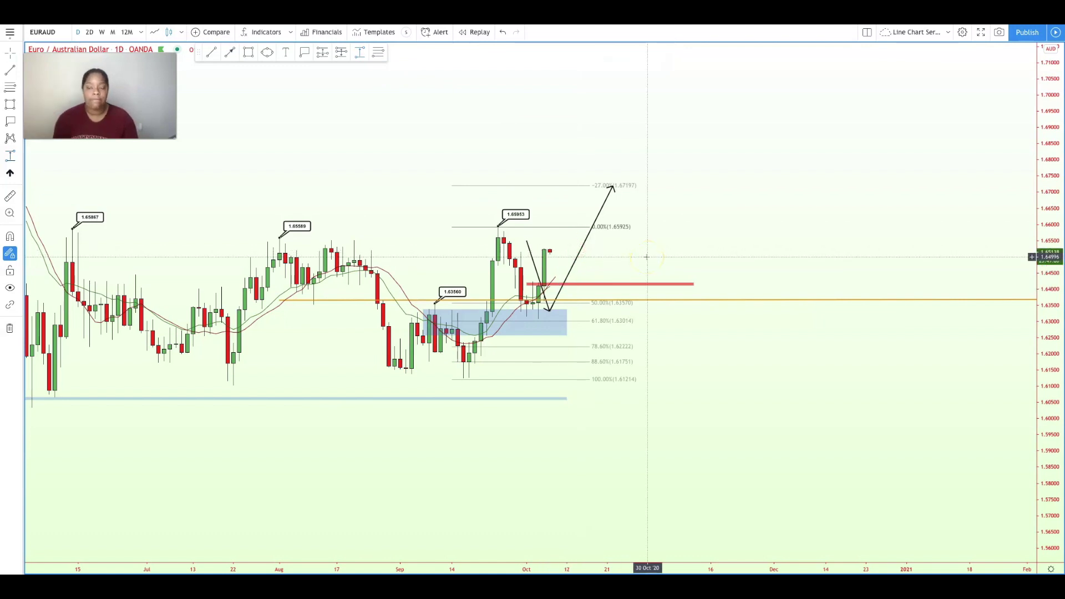
left_click(959, 278)
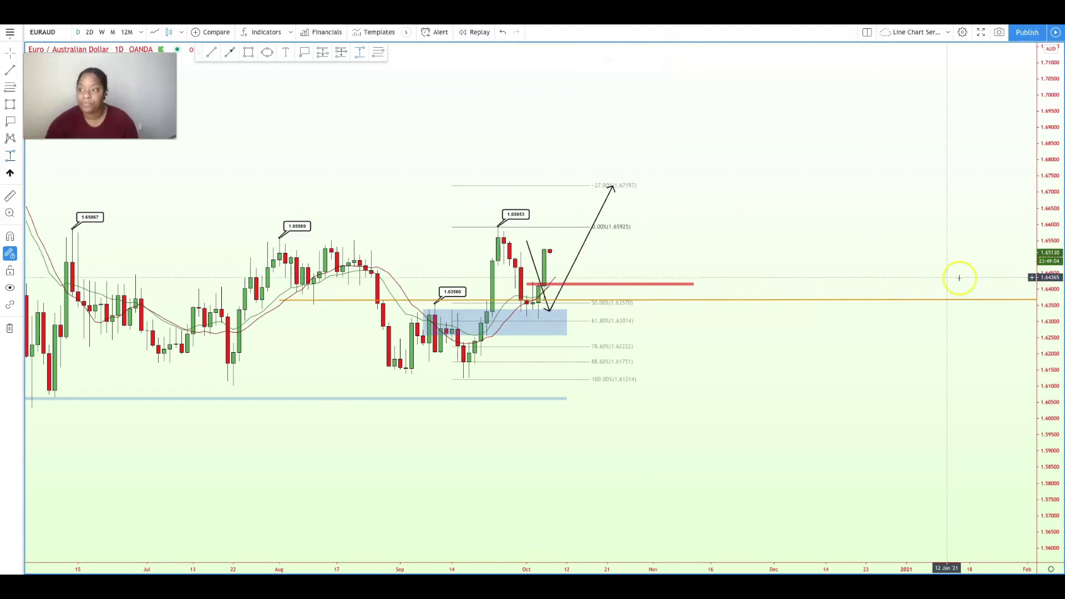
key("space")
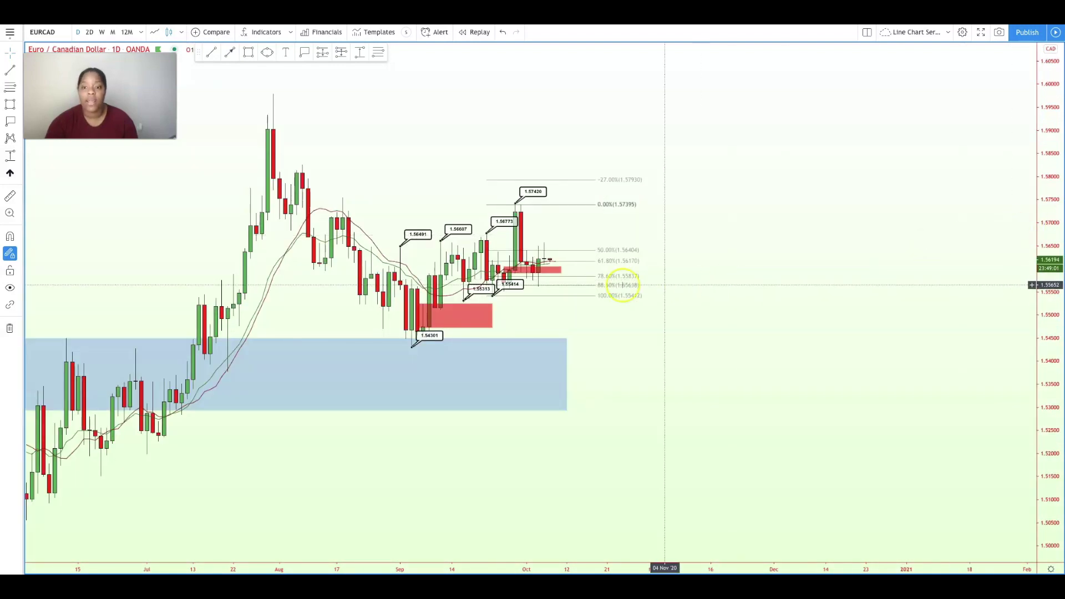
Review the EURCAD zones and Fibonacci, then label the recent candle low at 1.55618
left_click(547, 259)
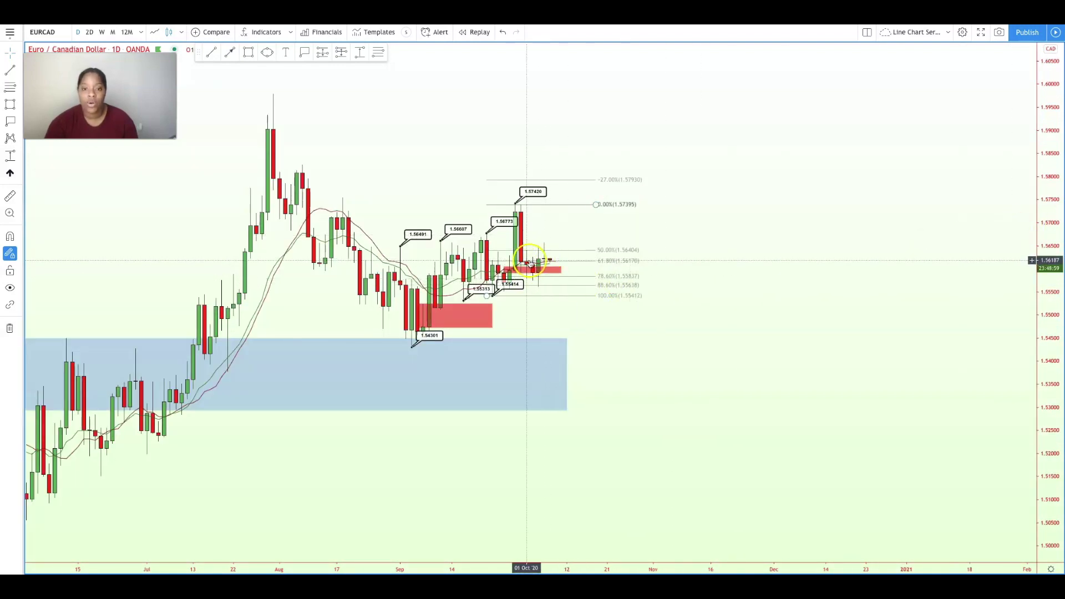
scroll(524, 275, "up", 3)
left_click(353, 328)
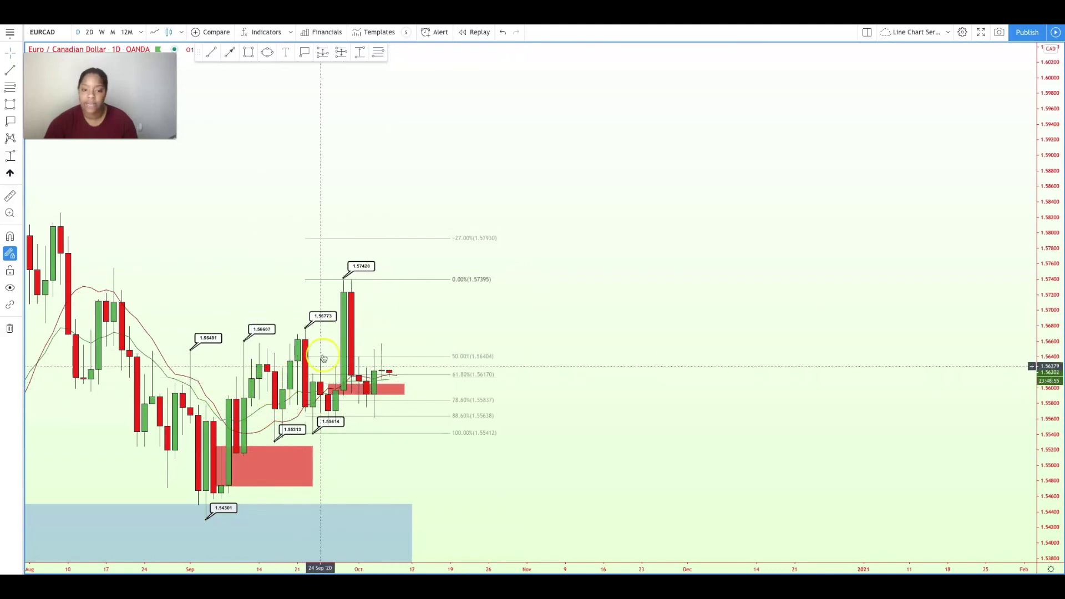
left_click(314, 385)
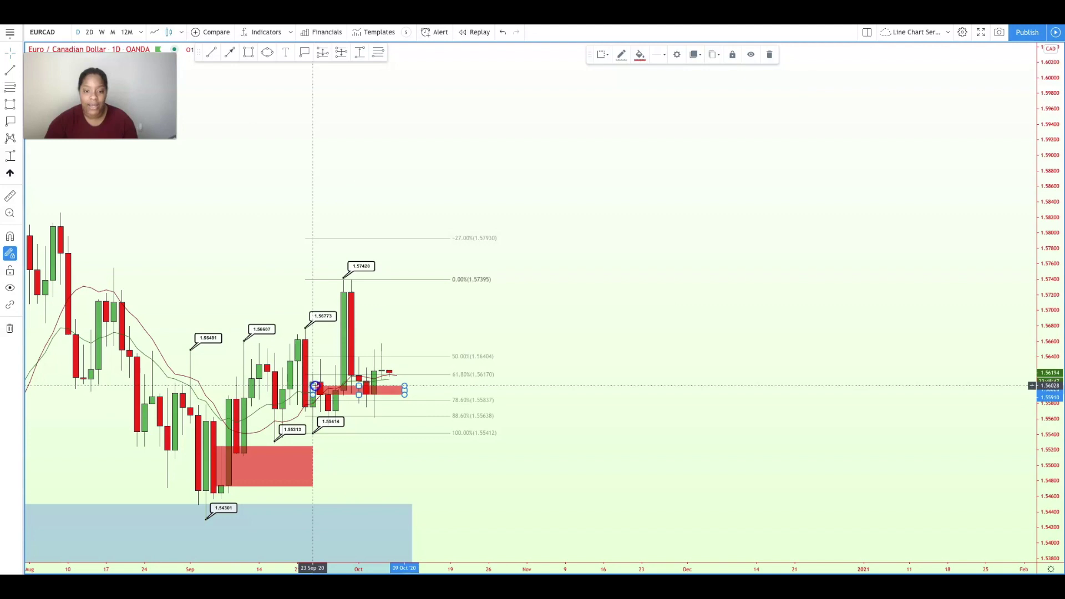
left_click(425, 328)
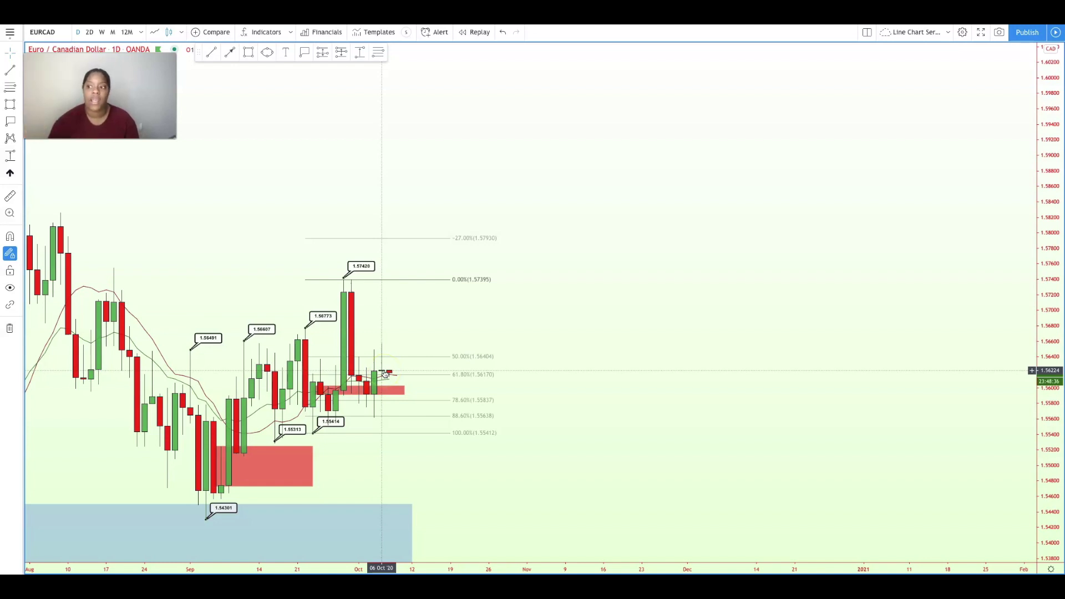
left_click(348, 359)
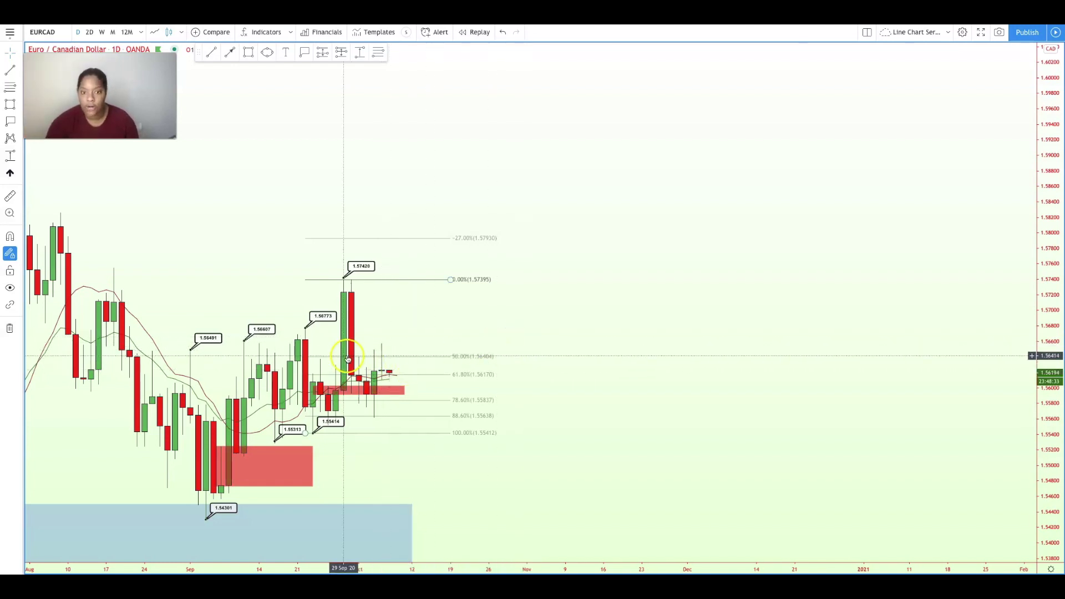
left_click(199, 123)
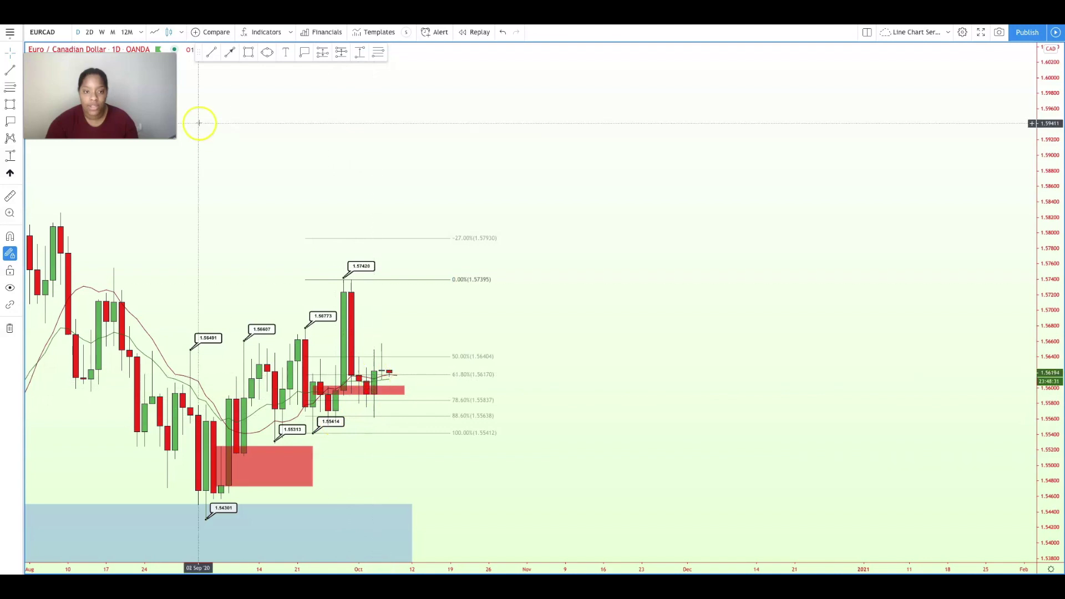
left_click(304, 52)
left_click(375, 417)
left_click(426, 314)
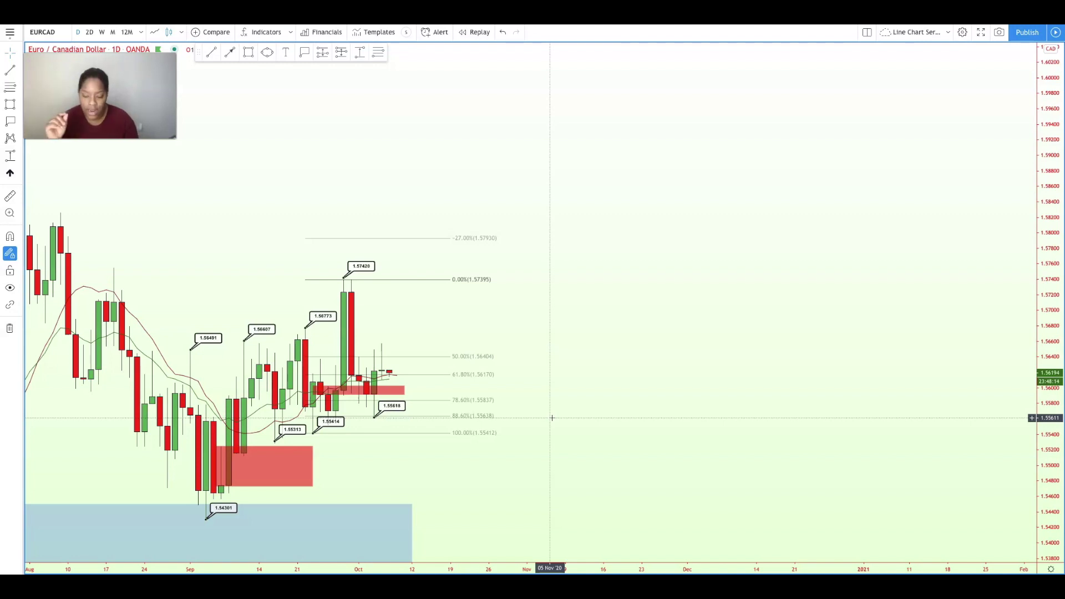
Switch to GBPAUD and frame the chart to show late-July bars and the 1.725–1.865 range
key("Down")
left_click_drag(627, 311, 728, 311)
left_click_drag(1046, 238, 1033, 321)
left_click_drag(804, 160, 851, 162)
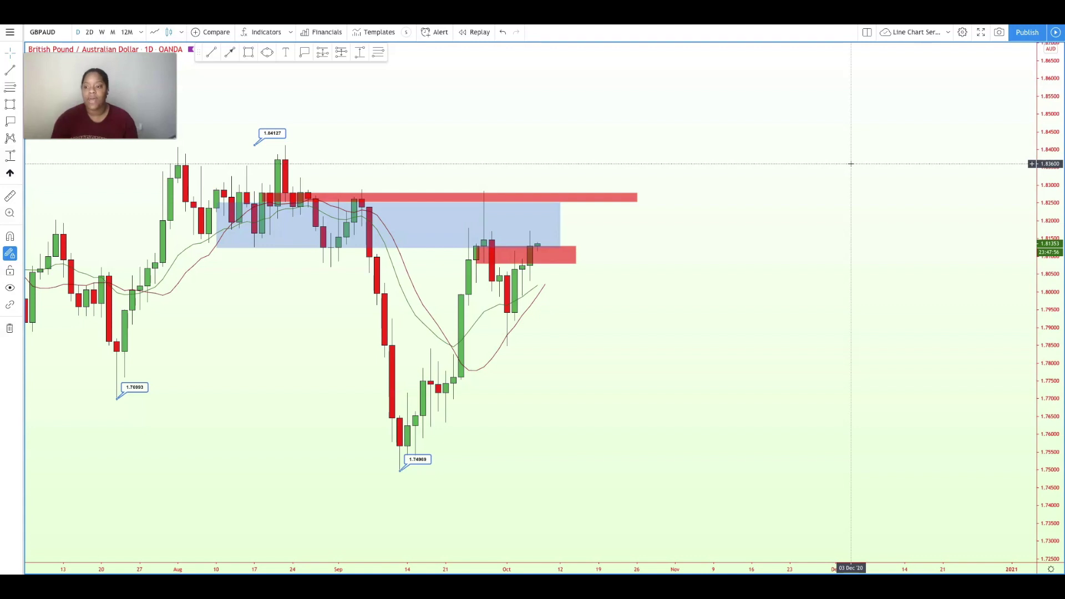
Move the 1.84127 label onto the next candle high at 1.84194, then load EURCHF
left_click_drag(271, 135, 295, 136)
left_click(849, 120)
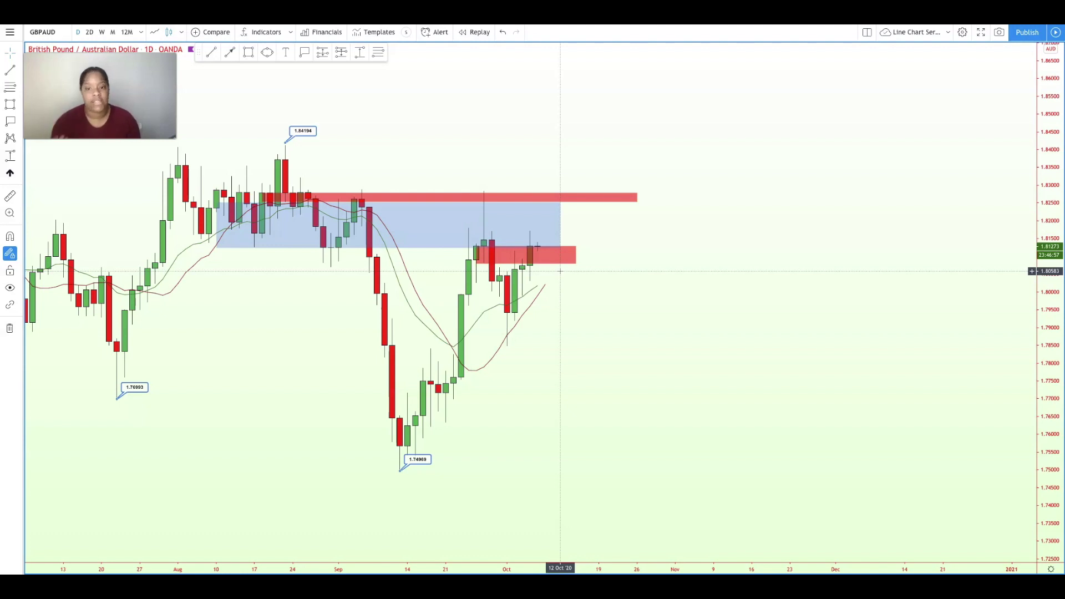
left_click(572, 368)
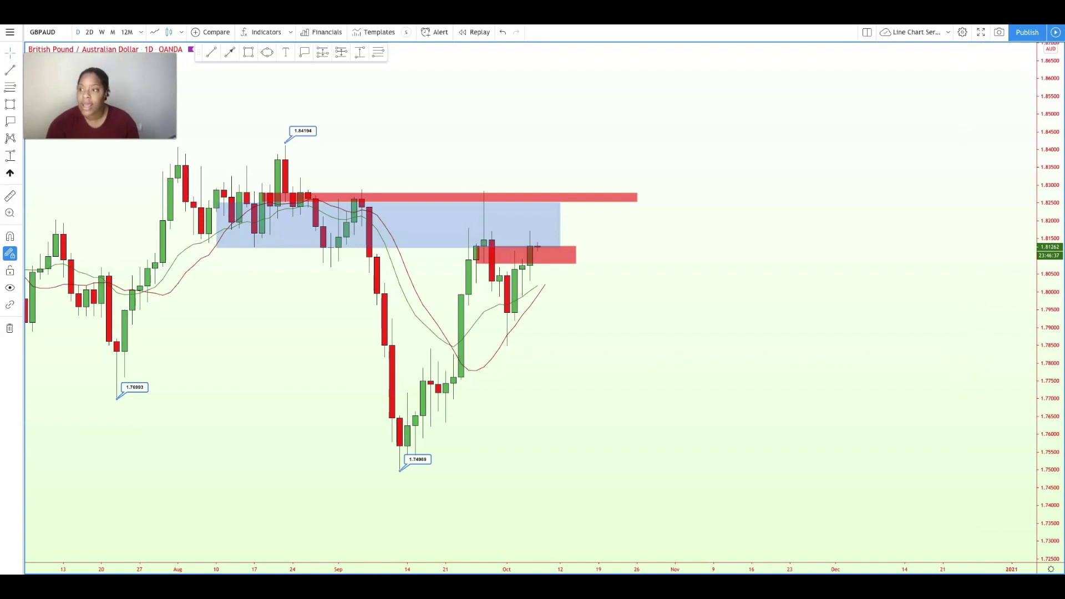
key("space")
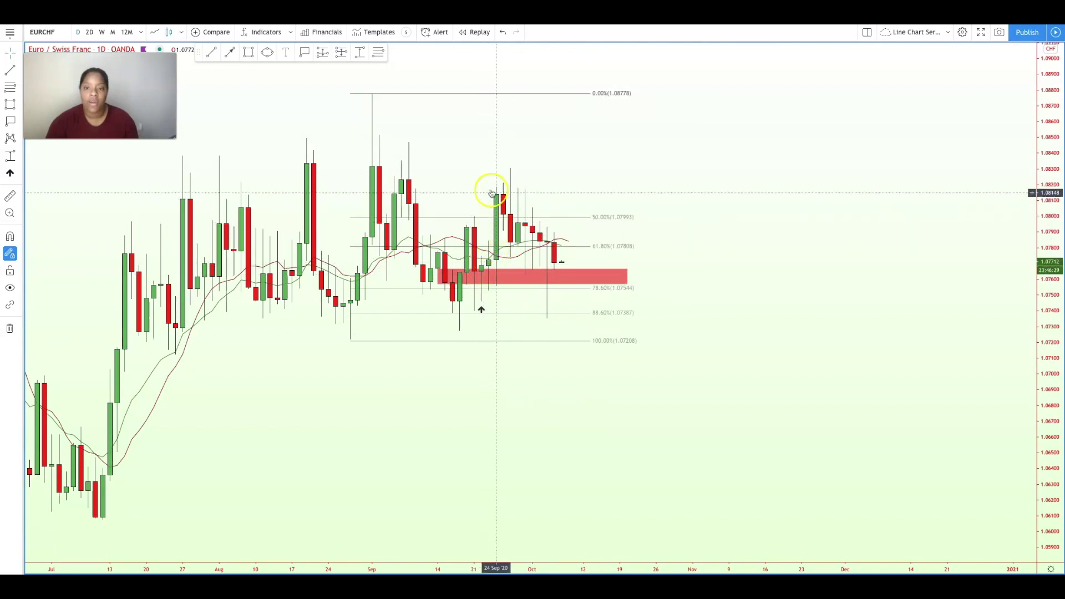
Draw a red horizontal line across the latest EURCHF candles above the 1.0765 zone, then go to GBPUSD
left_click(212, 52)
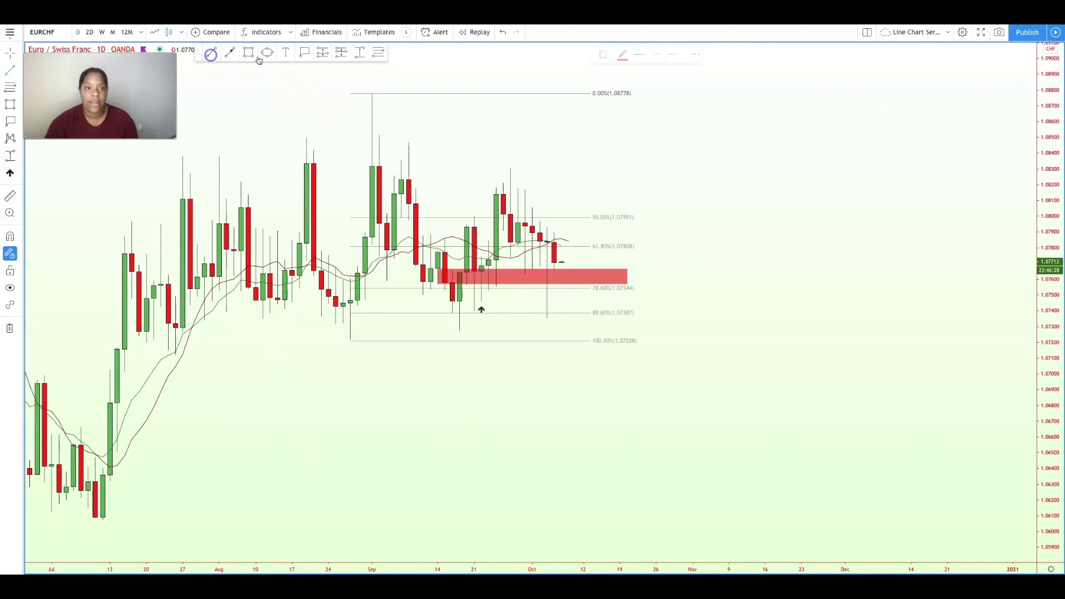
left_click(475, 267)
left_click(619, 265)
left_click(520, 190)
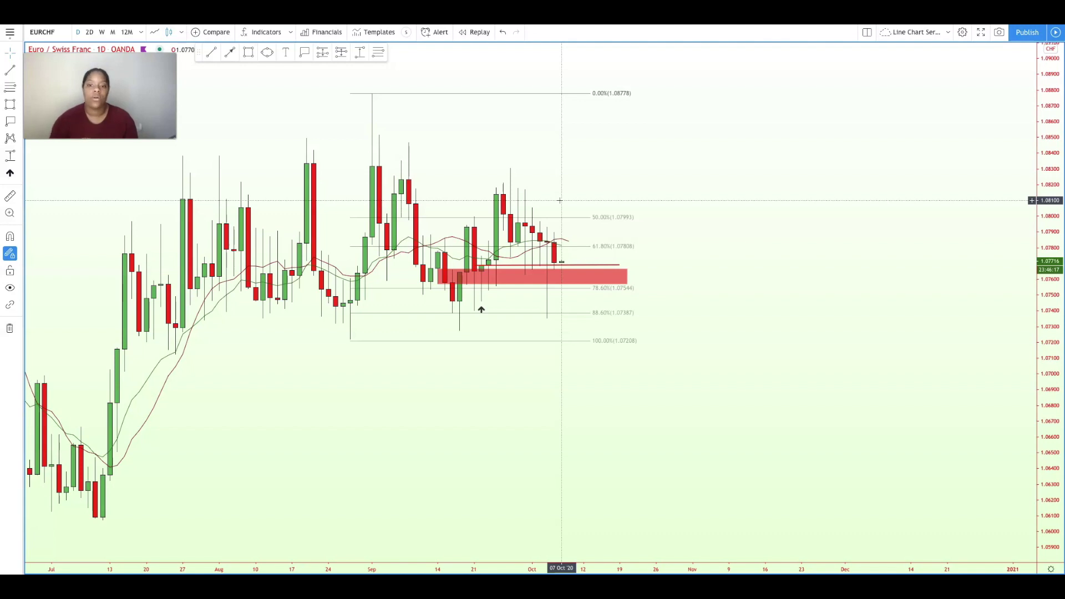
left_click(598, 266)
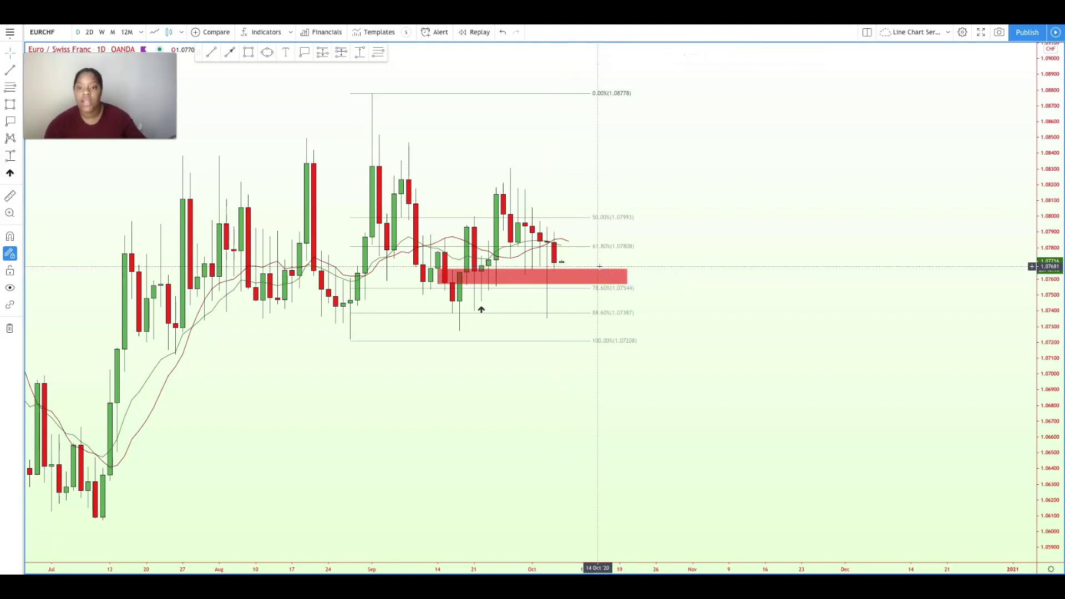
left_click(760, 281)
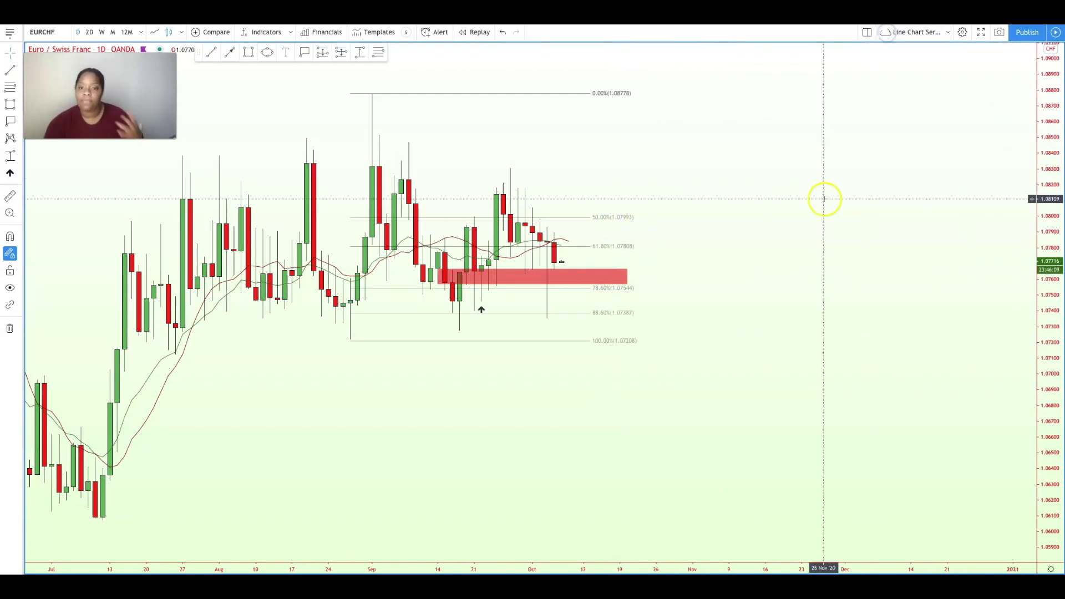
left_click(552, 285)
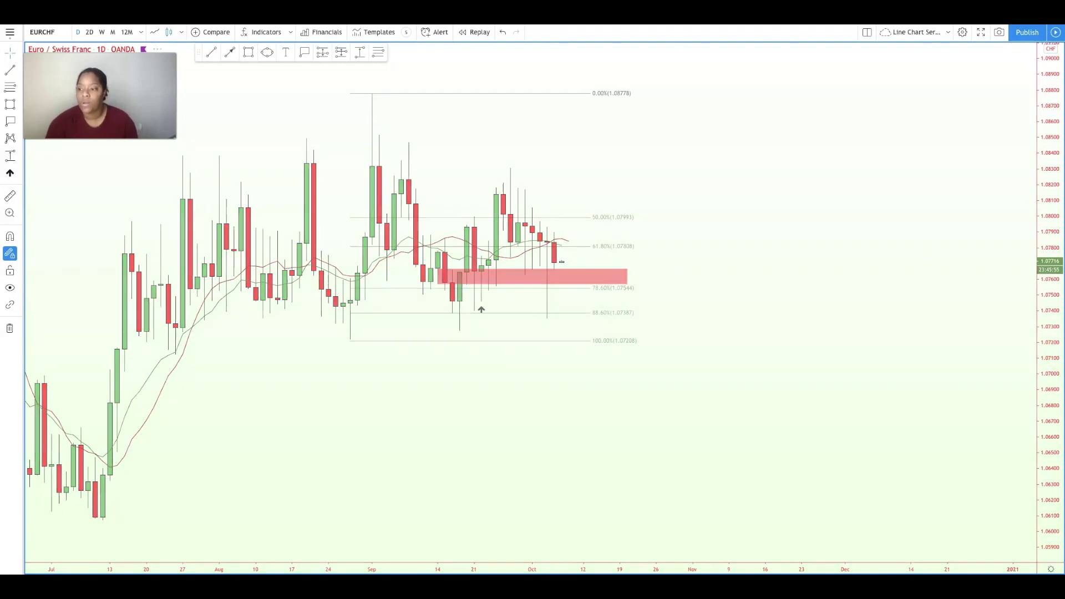
key("ctrl+Tab")
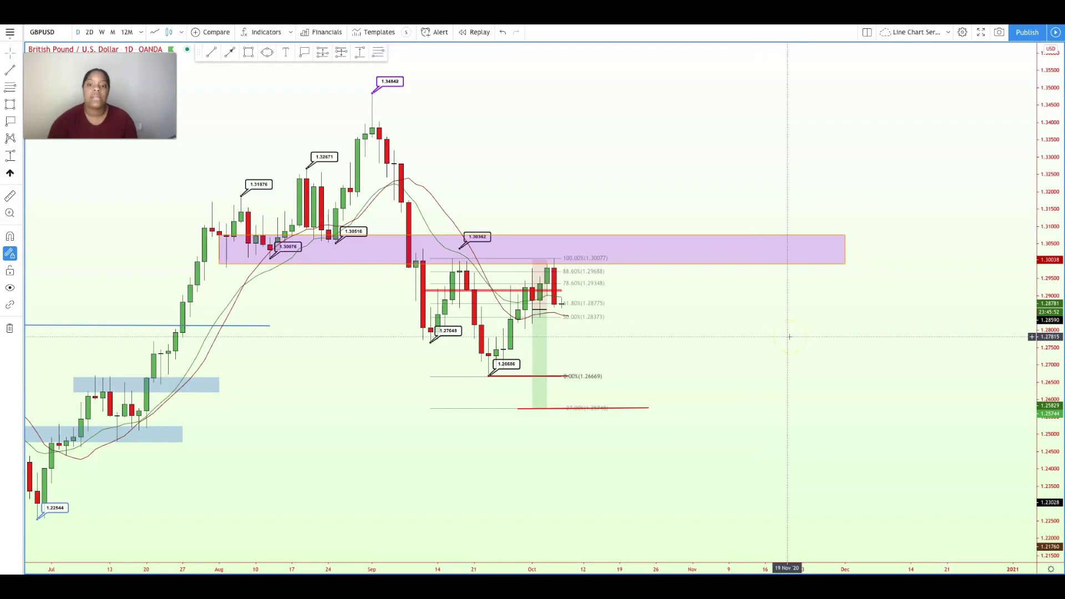
Check the long-position tool, then move the label below the purple zone to the adjacent high, reading 1.30170
left_click(547, 260)
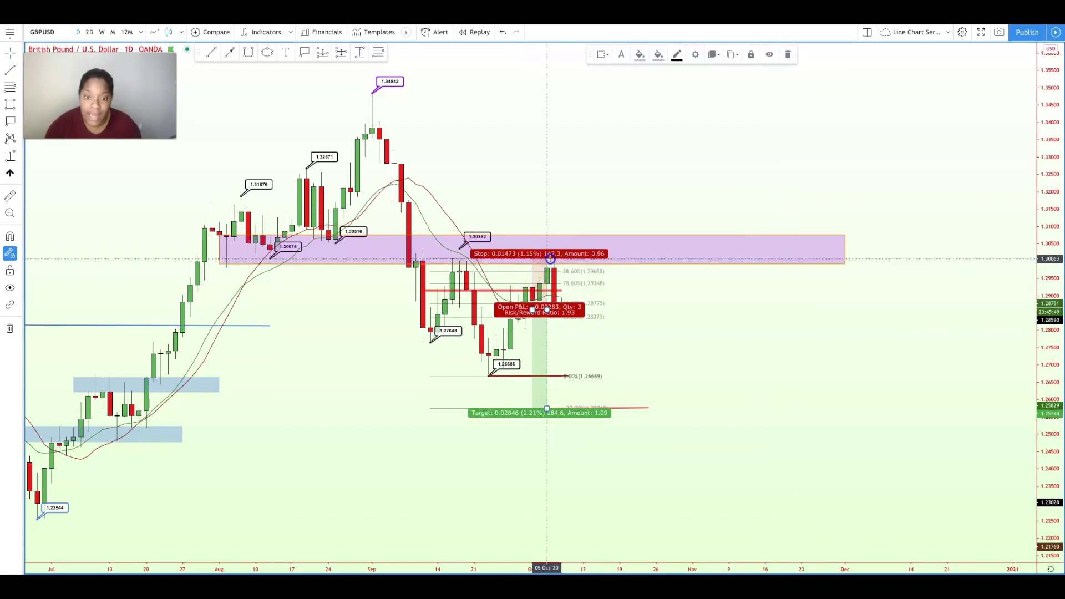
left_click(575, 220)
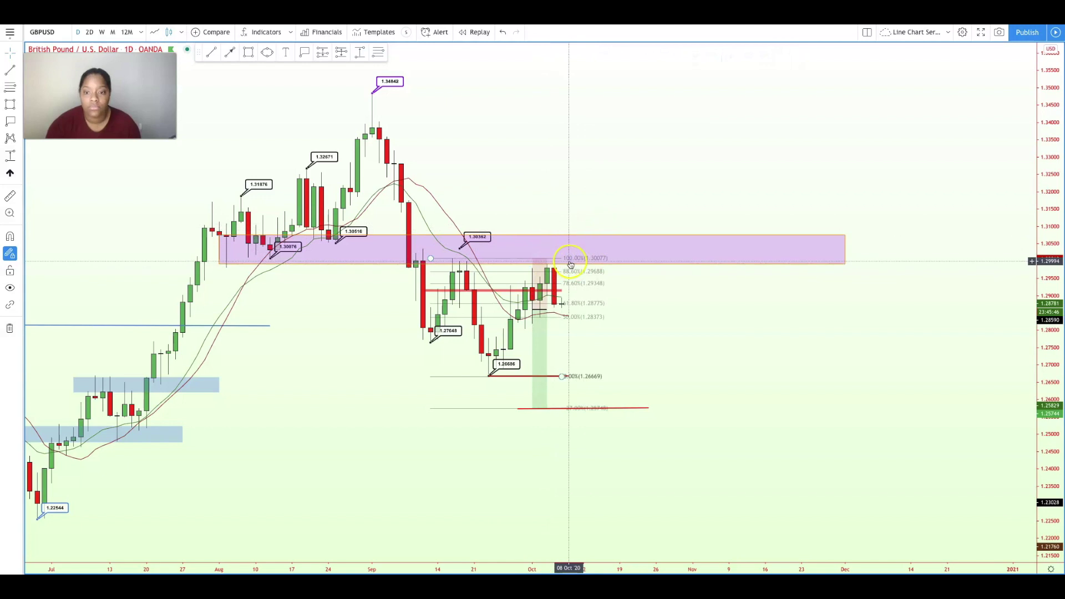
left_click(542, 292)
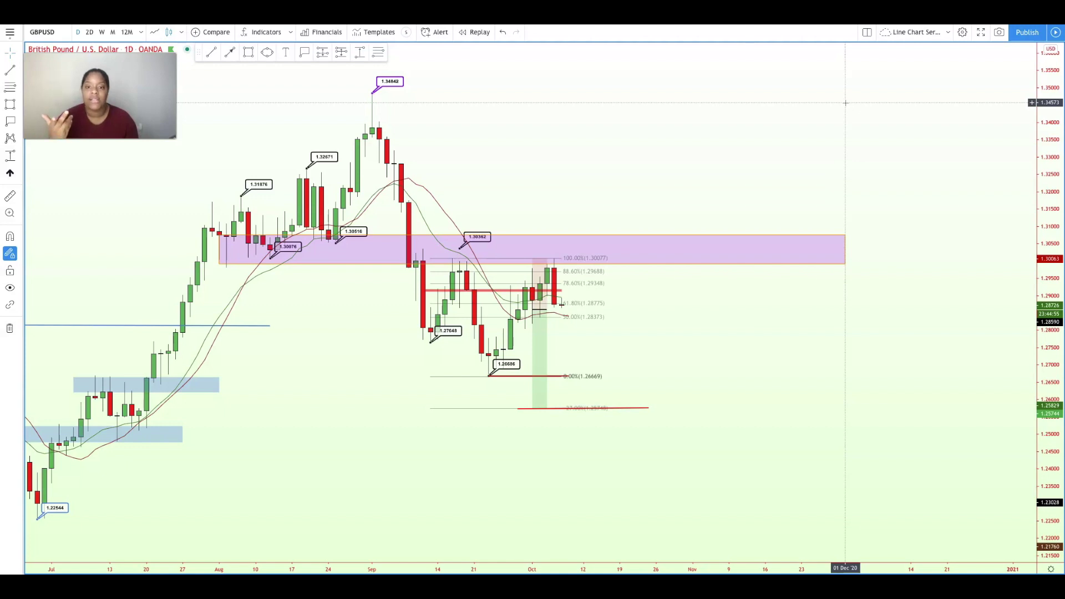
left_click_drag(482, 233, 470, 243)
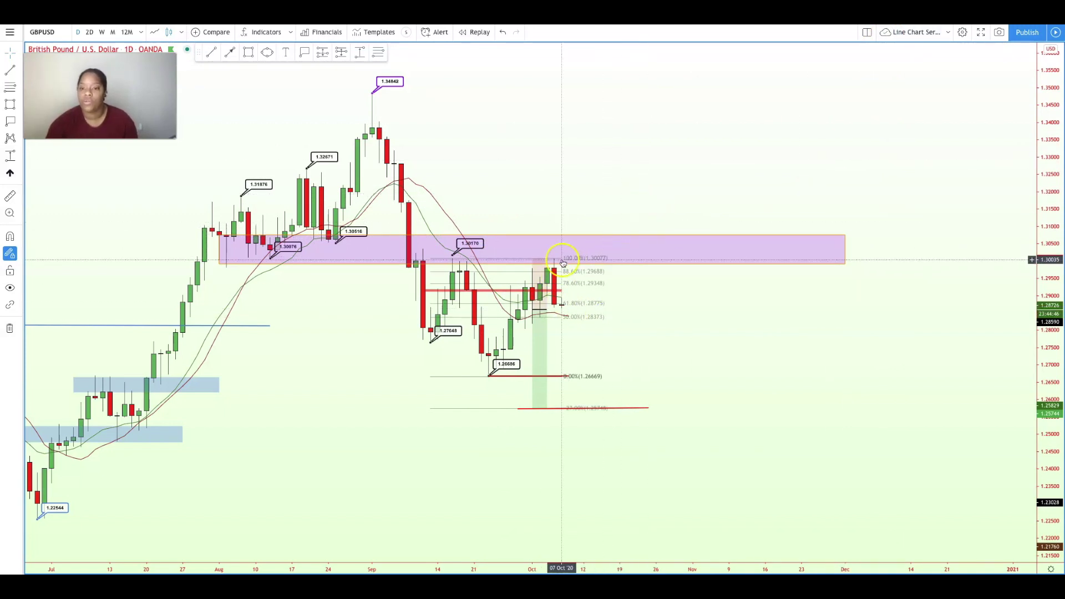
Delete the Fibonacci retracement, both red horizontal lines and the long-position drawing from GBP/USD
key("Delete")
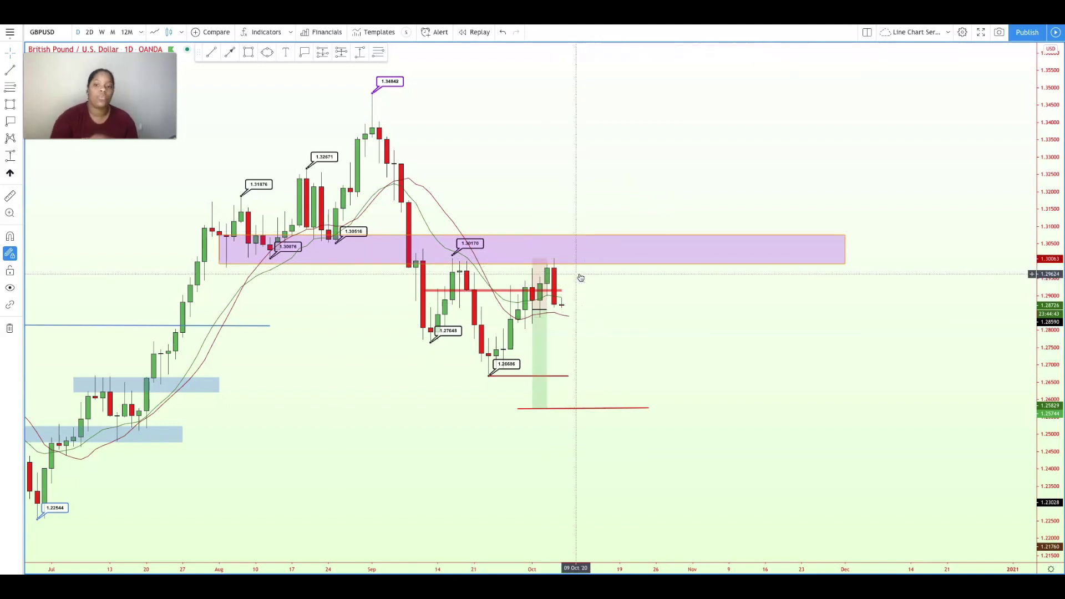
left_click(559, 290)
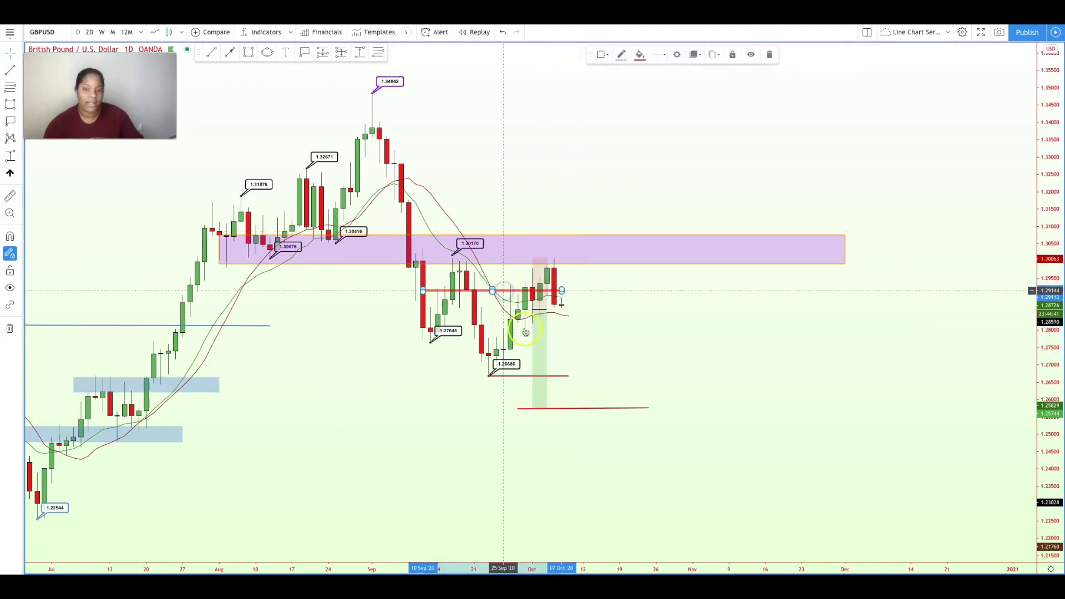
key("Delete")
left_click(580, 409)
key("Delete")
left_click(547, 391)
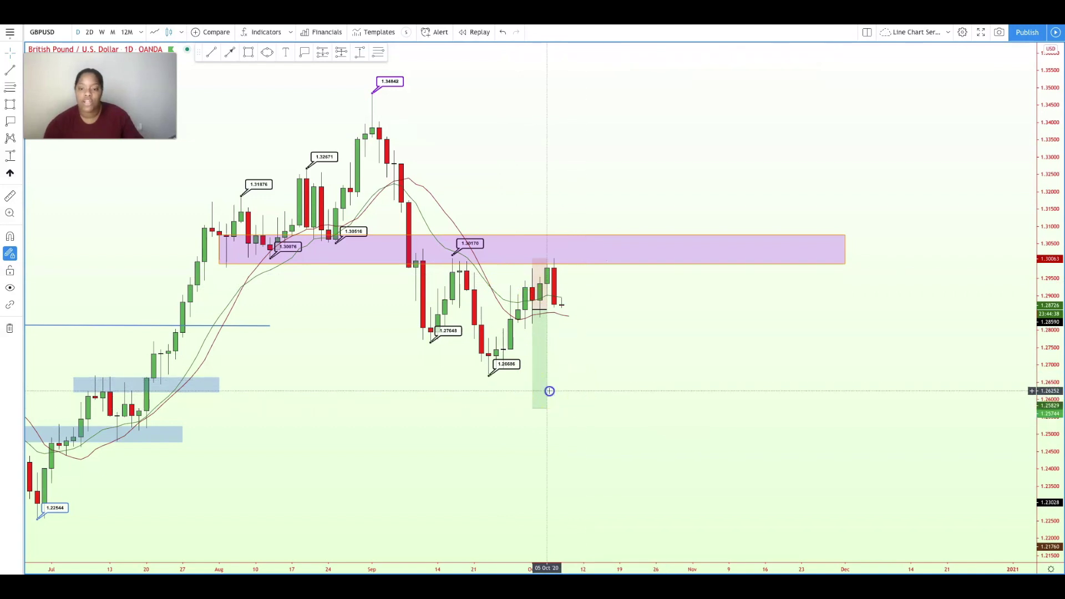
key("Delete")
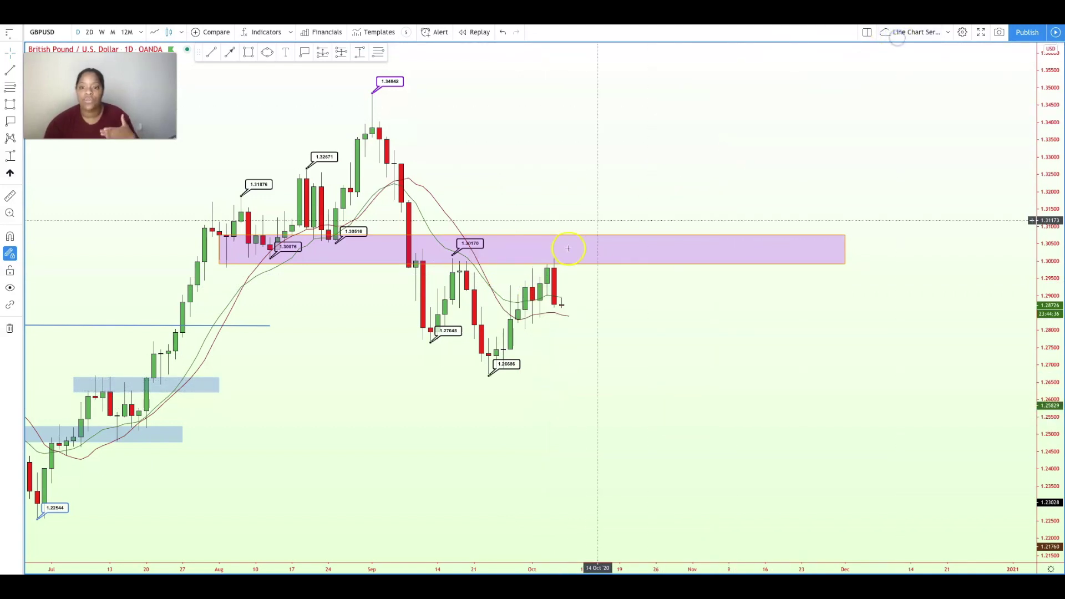